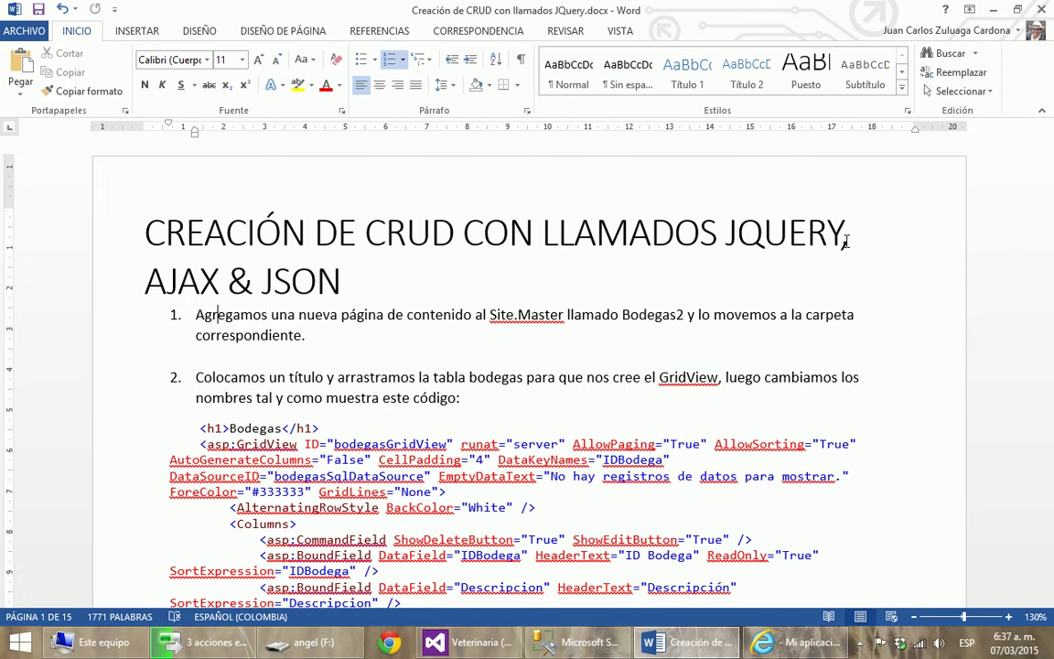
Step: Switch to Visual Studio's Veterinaria solution, collapse Documentos de script, and widen the Solution Explorer
{"action": "key", "text": "Down"}
{"action": "key", "text": "Down"}
{"action": "key", "text": "Down"}
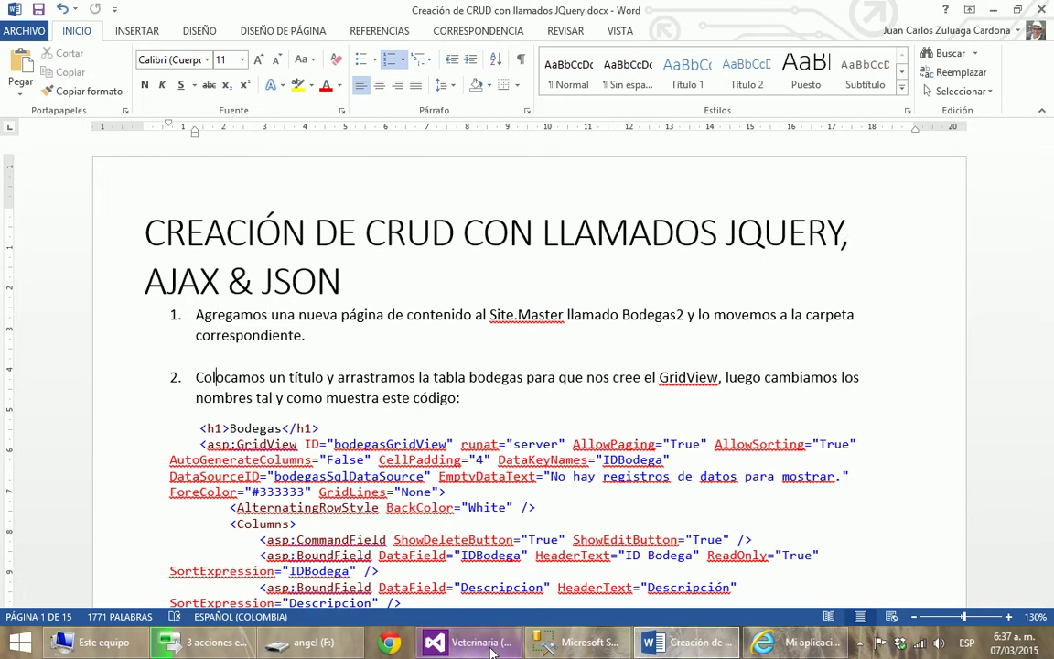
{"action": "left_click", "coordinate": [448, 641]}
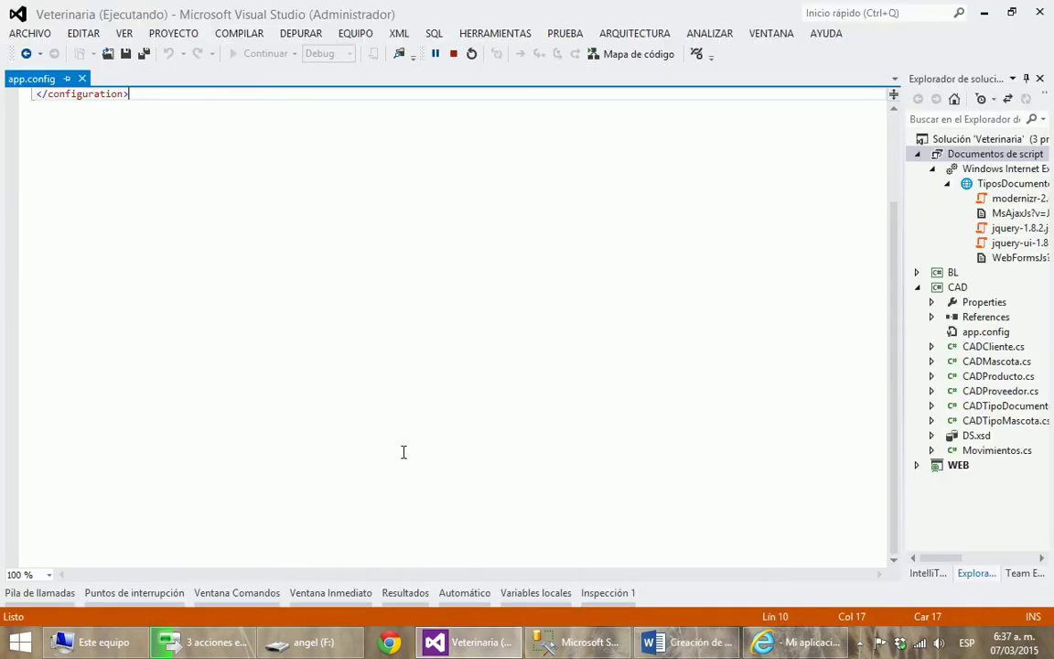
{"action": "double_click", "coordinate": [921, 154]}
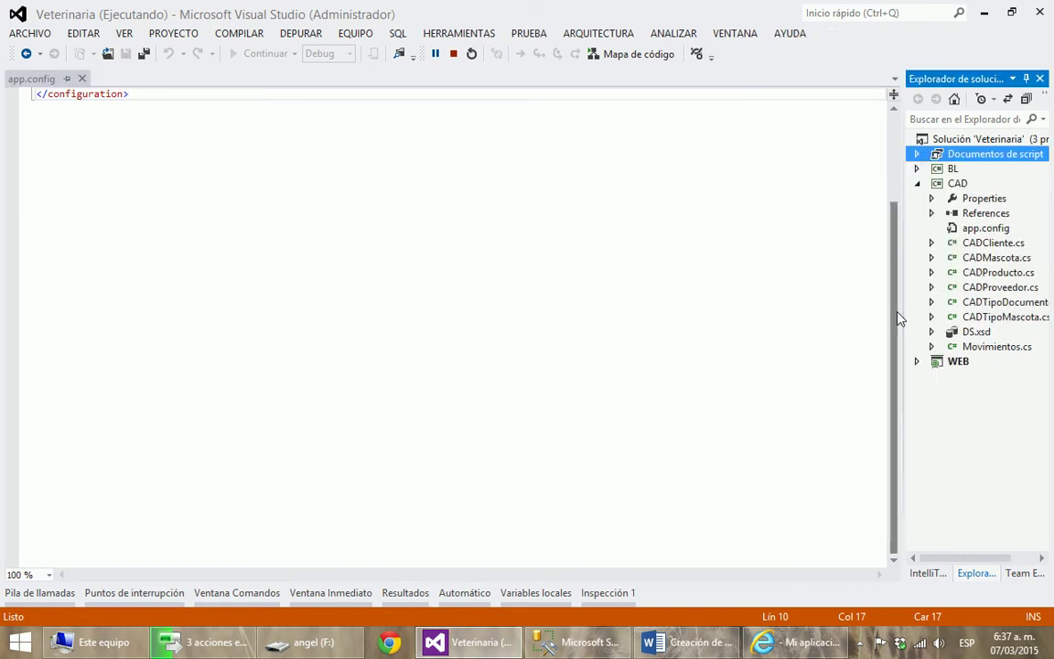
{"action": "left_click_drag", "start_coordinate": [904, 309], "coordinate": [739, 306]}
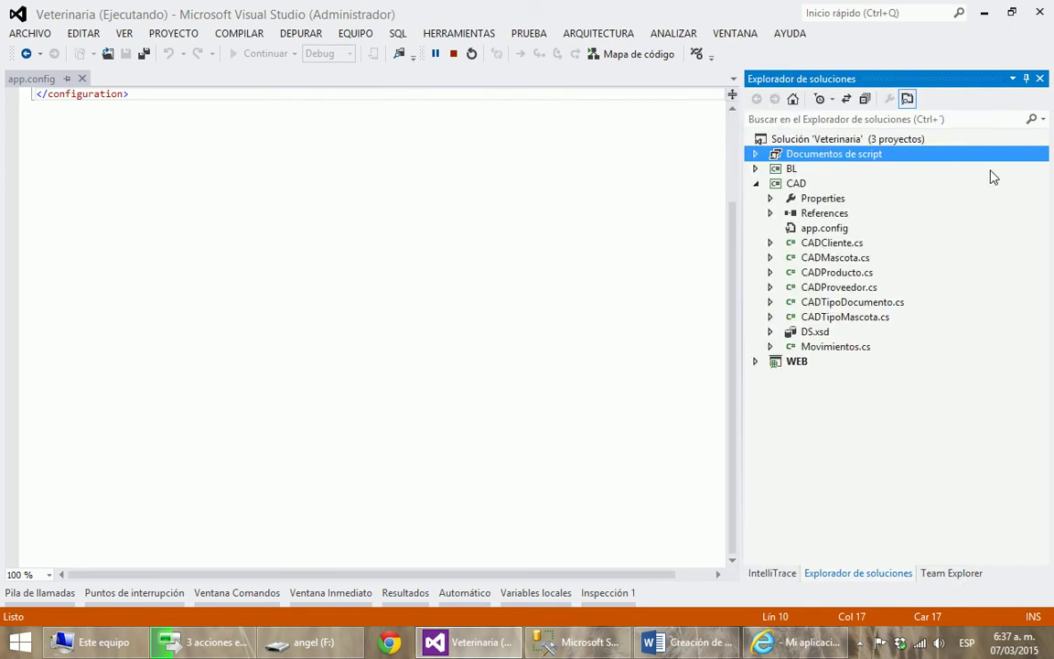
Step: Preview CADProducto.cs and tidy the solution tree, collapsing CAD and expanding WEB with its Properties, Mantenimientos and Movimientos folders collapsed
{"action": "left_click", "coordinate": [835, 273]}
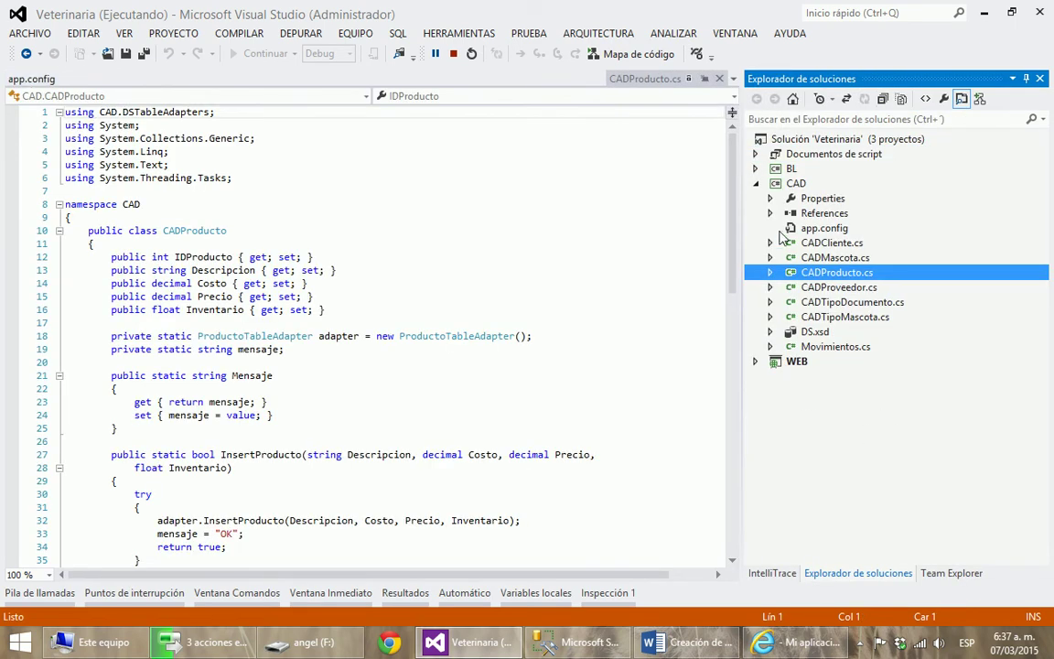
{"action": "left_click", "coordinate": [755, 183]}
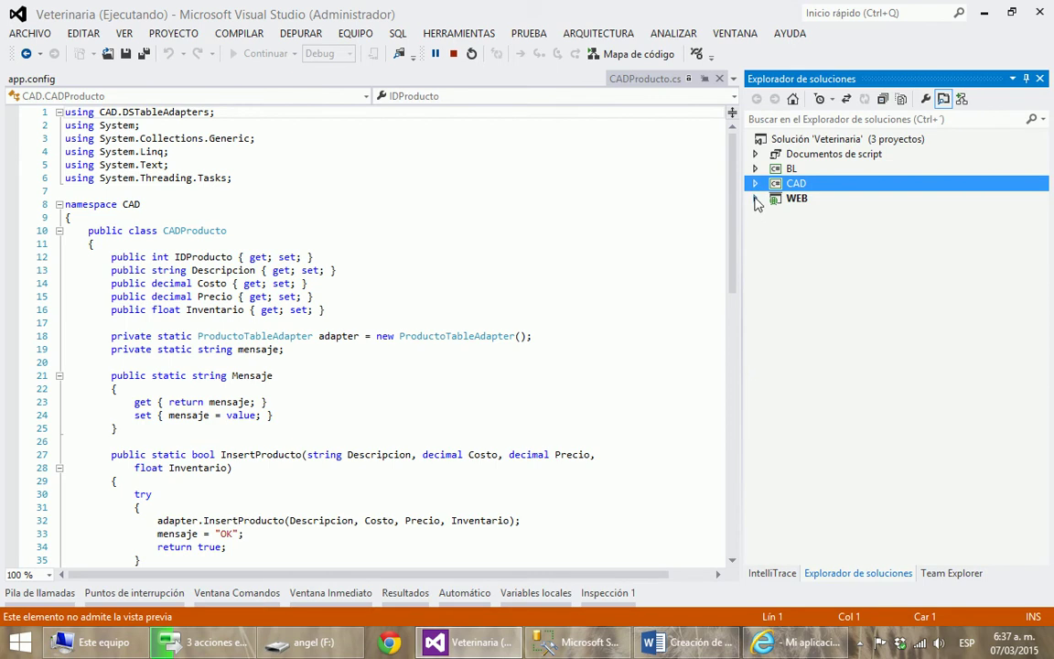
{"action": "left_click", "coordinate": [755, 198]}
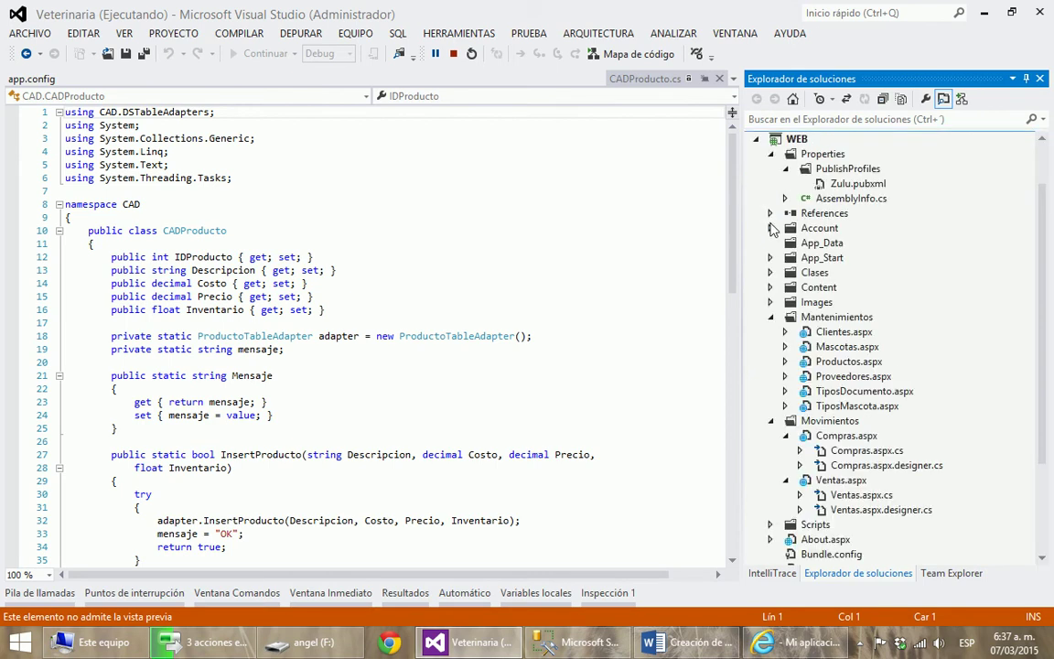
{"action": "left_click", "coordinate": [770, 154]}
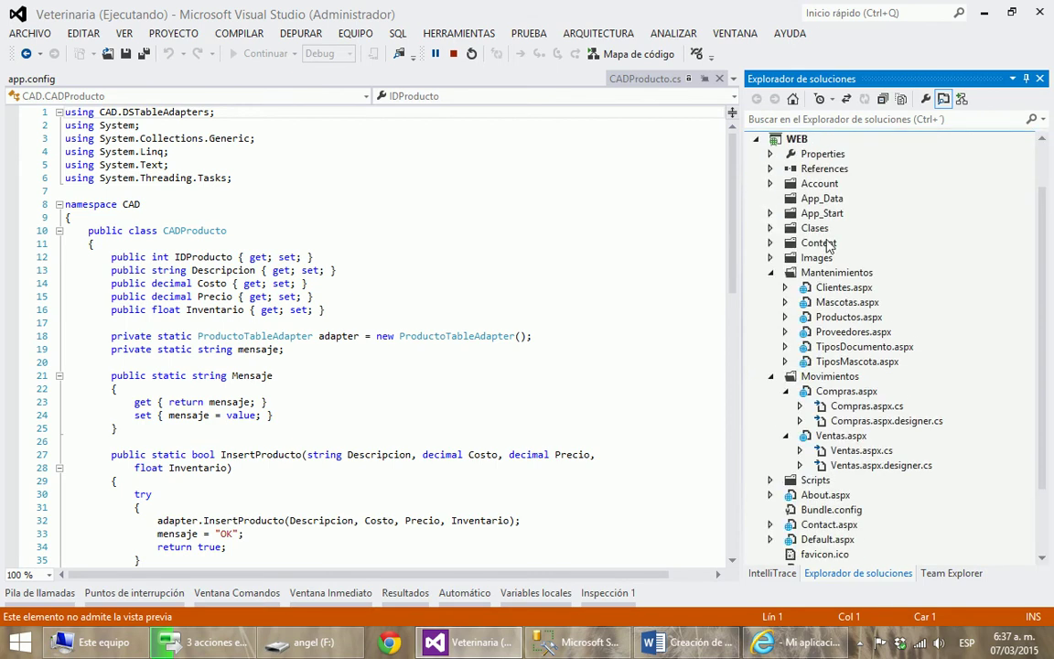
{"action": "left_click", "coordinate": [770, 273]}
{"action": "left_click", "coordinate": [772, 289]}
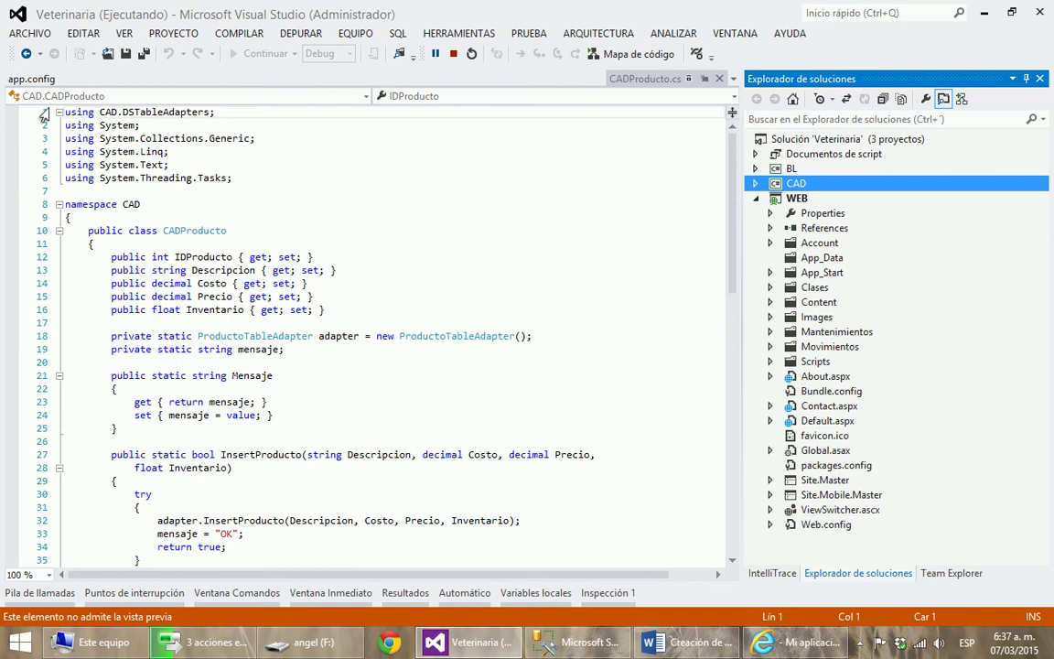
Step: Close the app.config file, leaving the CADProducto.cs preview open
{"action": "left_click", "coordinate": [88, 80]}
{"action": "left_click", "coordinate": [82, 79]}
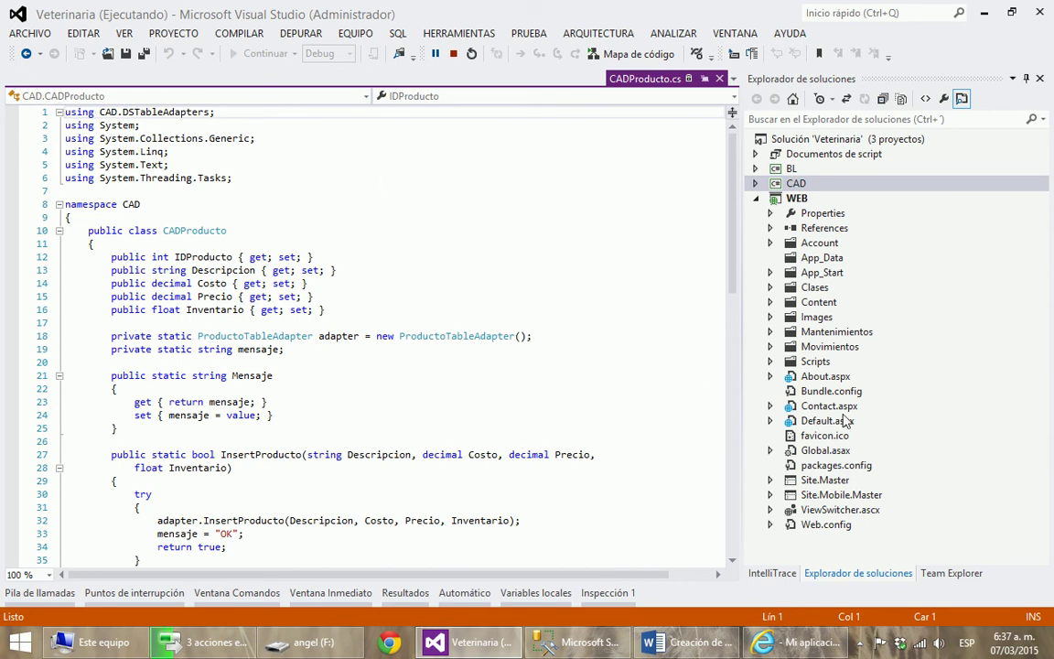
{"action": "scroll", "coordinate": [723, 287], "scroll_direction": "right", "scroll_amount": 1}
{"action": "scroll", "coordinate": [295, 345], "scroll_direction": "right", "scroll_amount": 1}
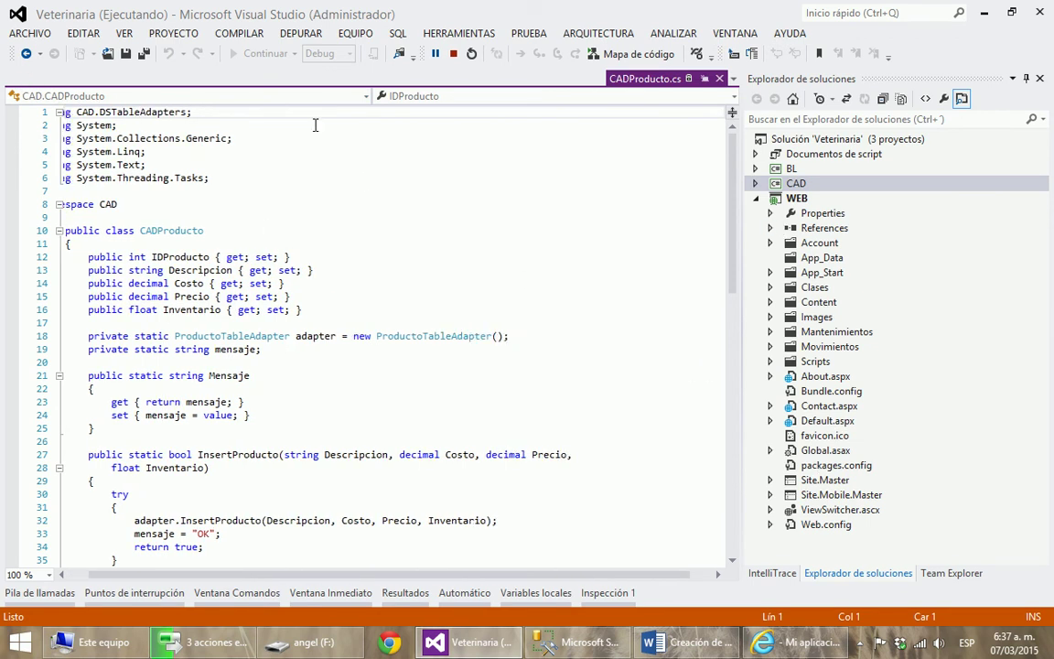
Step: Switch to Internet Explorer and view the Clientes maintenance page from the Veterinaria home page
{"action": "left_click", "coordinate": [809, 652]}
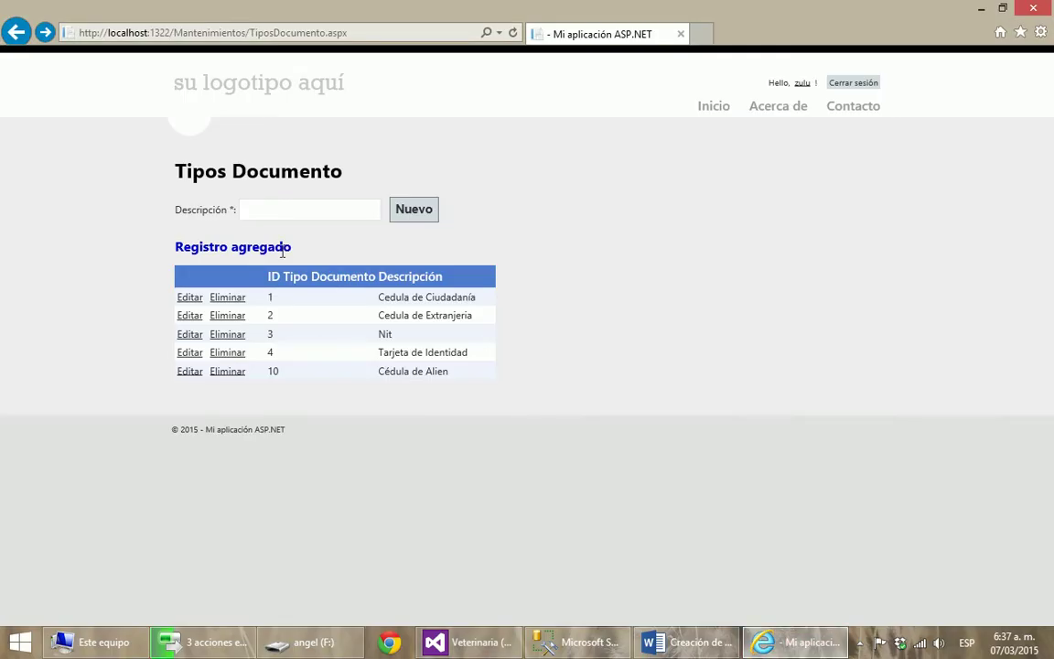
{"action": "left_click", "coordinate": [240, 96]}
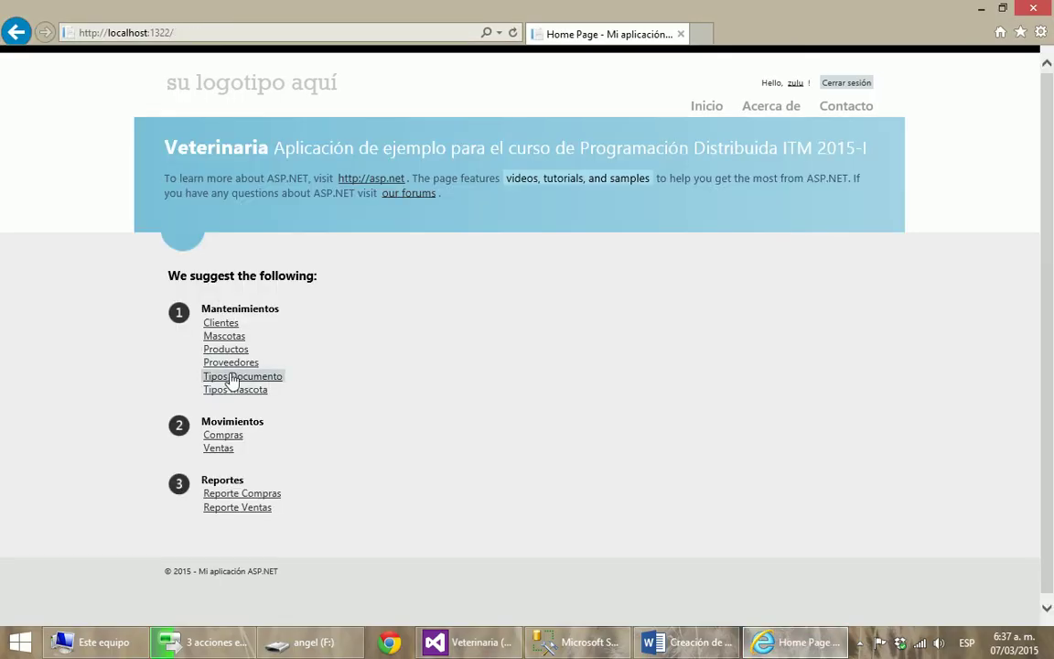
{"action": "left_click", "coordinate": [230, 325]}
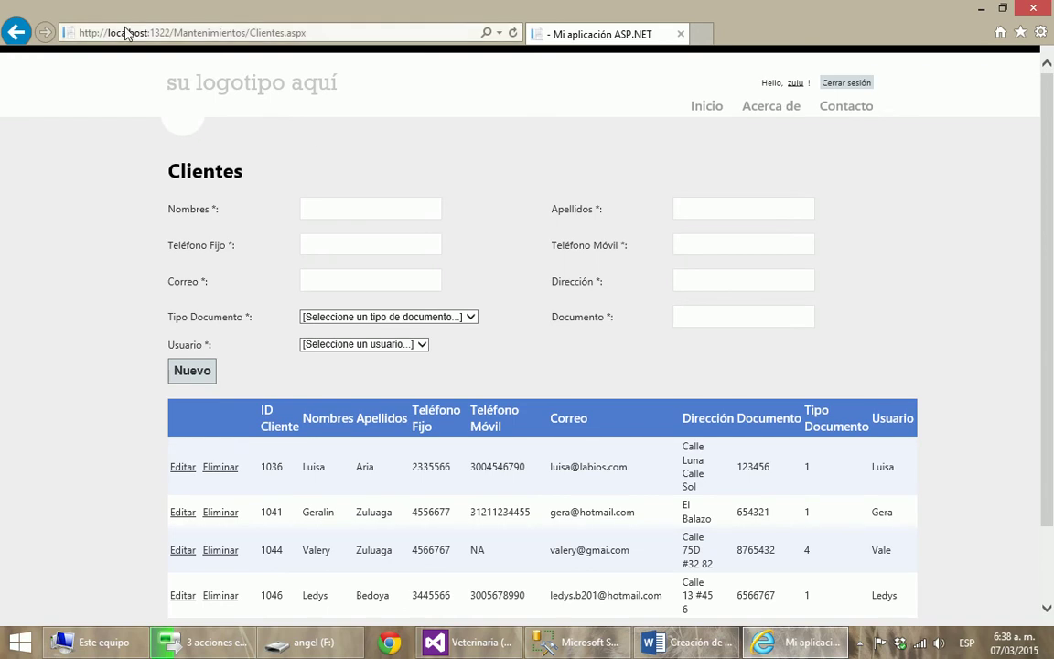
Step: Return to the Veterinaria home page and open the Mascotas maintenance page
{"action": "left_click", "coordinate": [193, 80]}
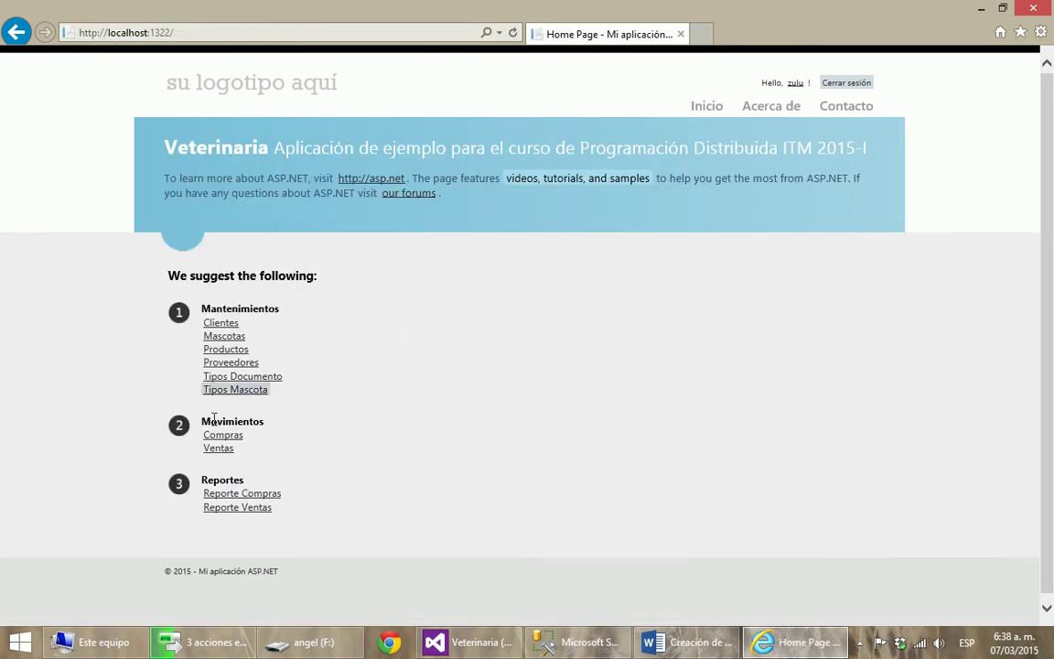
{"action": "left_click", "coordinate": [222, 337]}
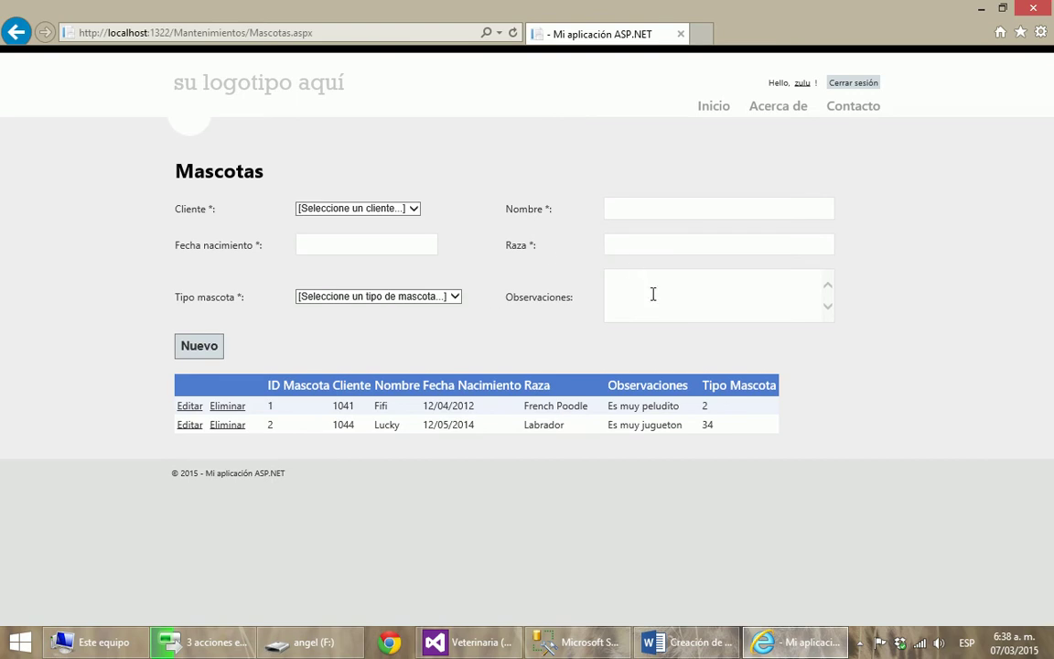
{"action": "left_click", "coordinate": [342, 242]}
{"action": "left_click", "coordinate": [383, 208]}
Step: Choose the third listed client as the new pet's owner and enter Cariño as the pet's name
{"action": "left_click", "coordinate": [413, 209]}
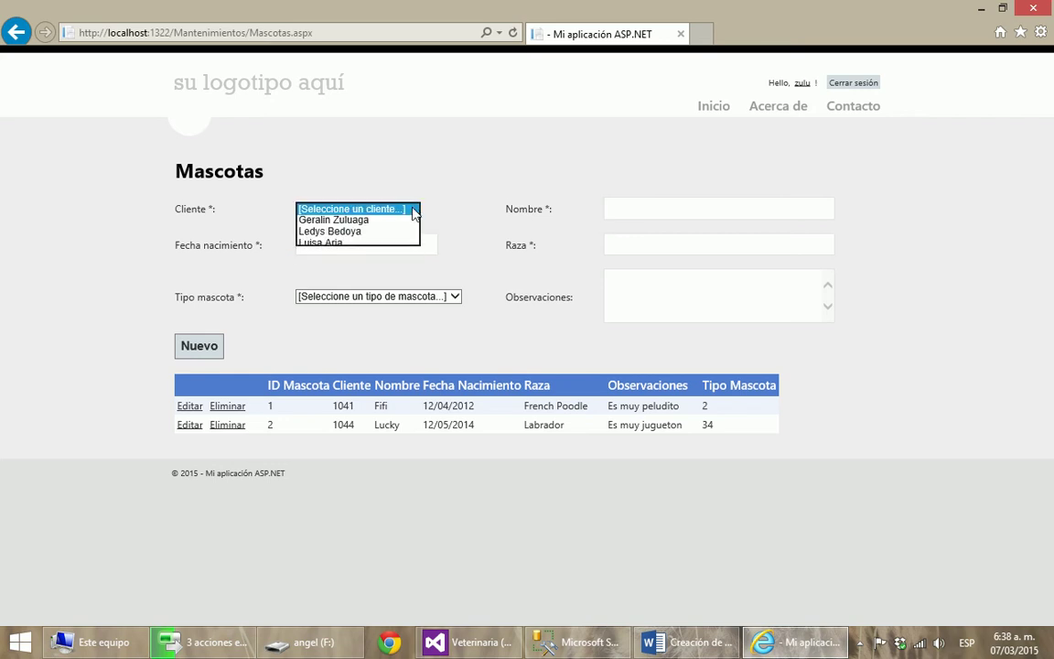
{"action": "left_click", "coordinate": [339, 242]}
{"action": "left_click", "coordinate": [671, 209]}
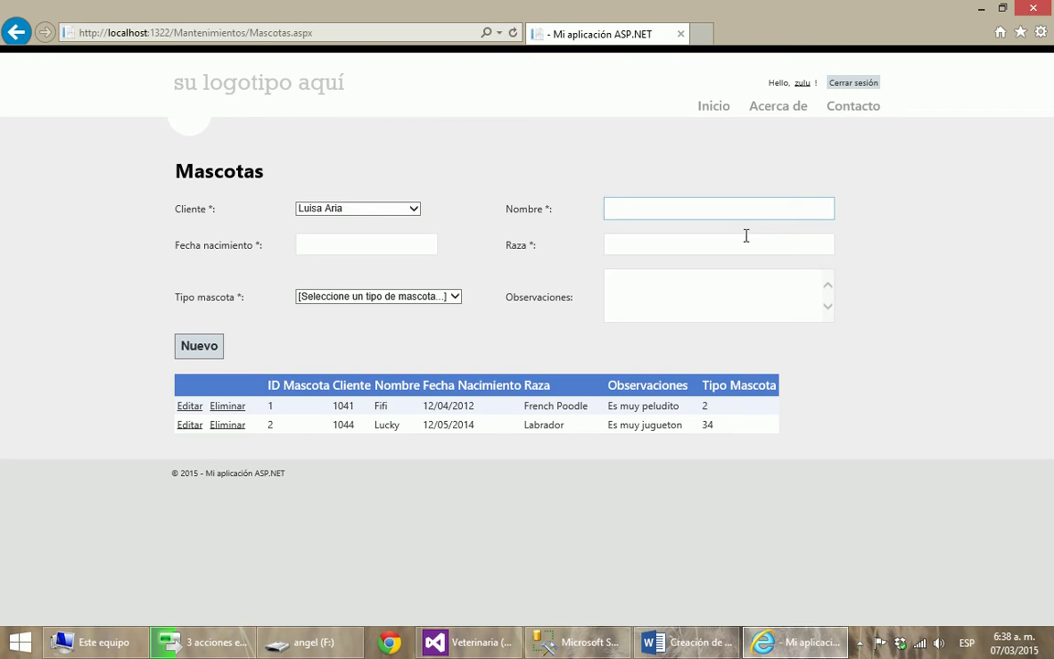
{"action": "type", "text": "Cariño"}
{"action": "key", "text": "Tab"}
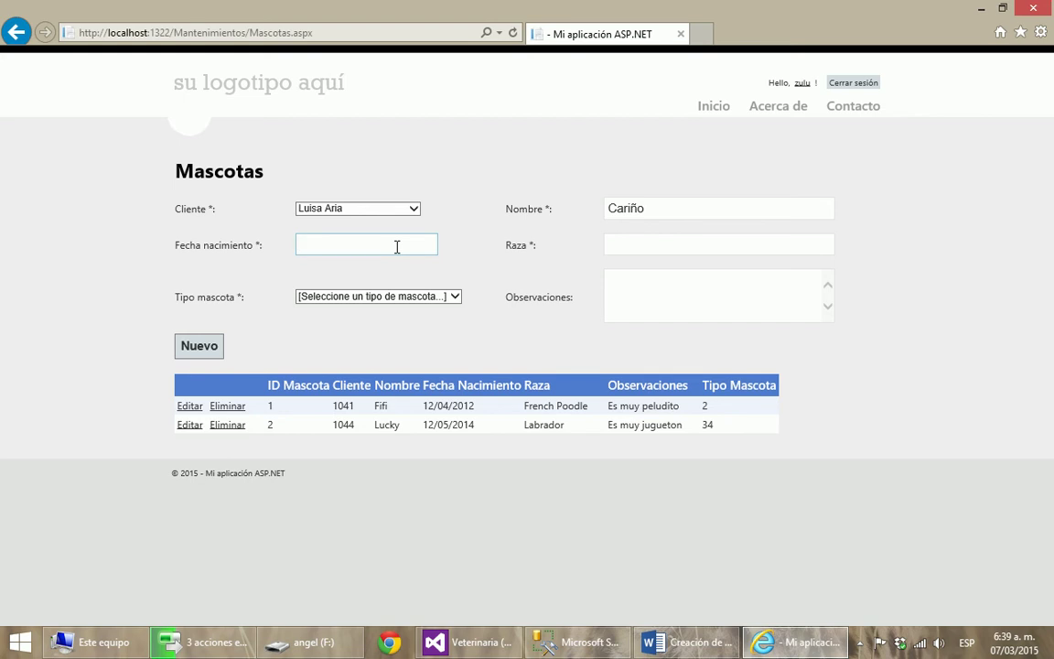
Step: Enter the pet's birth date in year/month/day format and set its breed to Pincher
{"action": "type", "text": "2013/06/23"}
{"action": "key", "text": "Tab"}
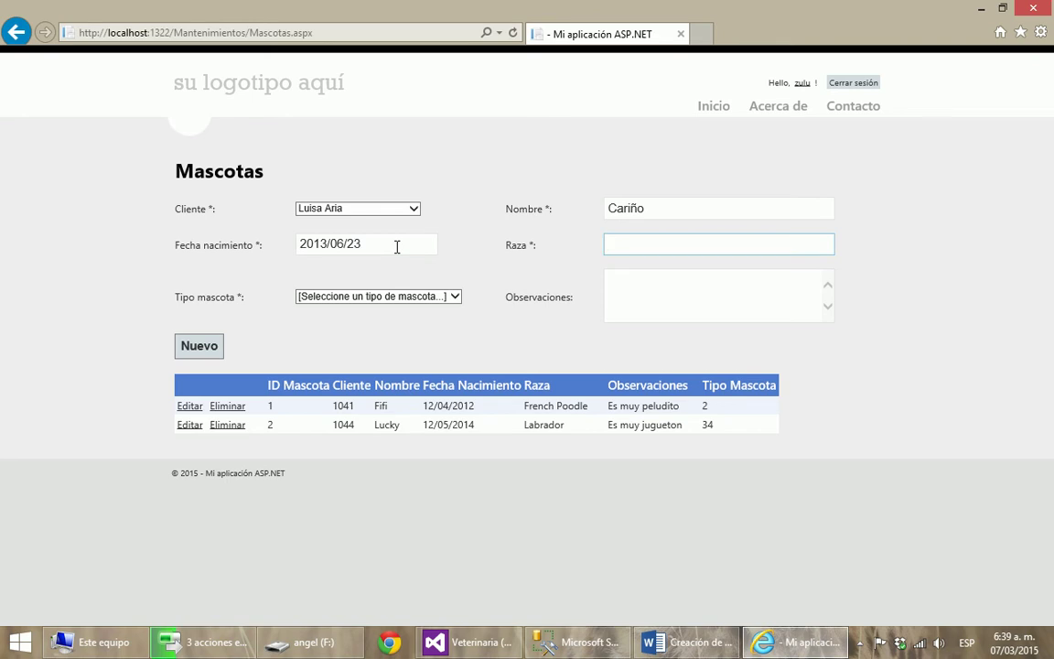
{"action": "type", "text": "Pincher"}
{"action": "key", "text": "Tab"}
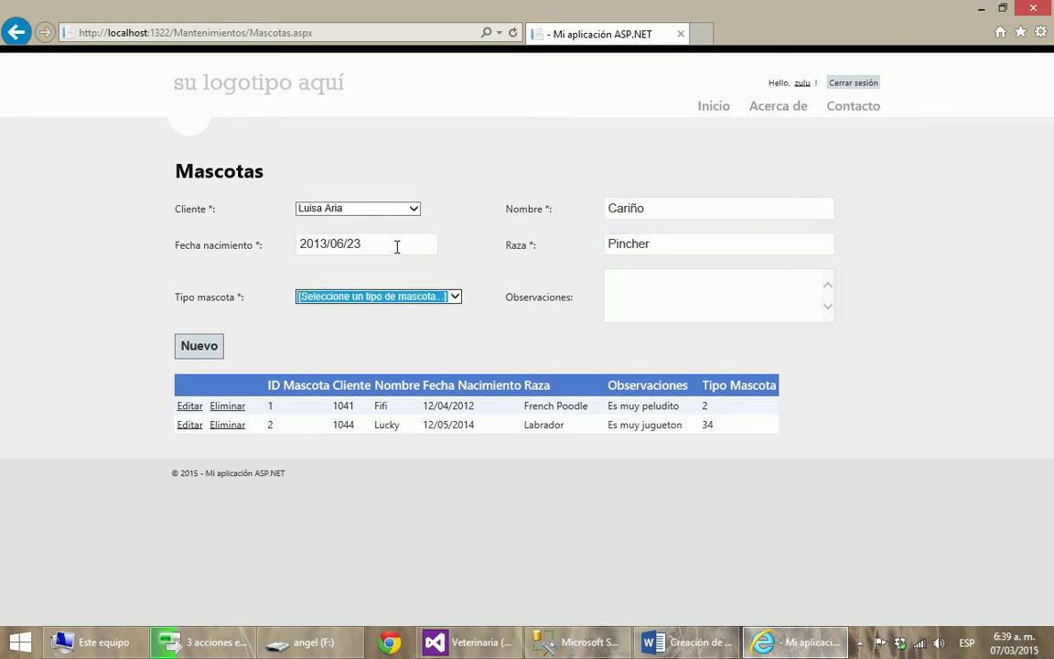
Step: Set the pet type to Perro and add the pet record with empty observations
{"action": "left_click", "coordinate": [454, 296]}
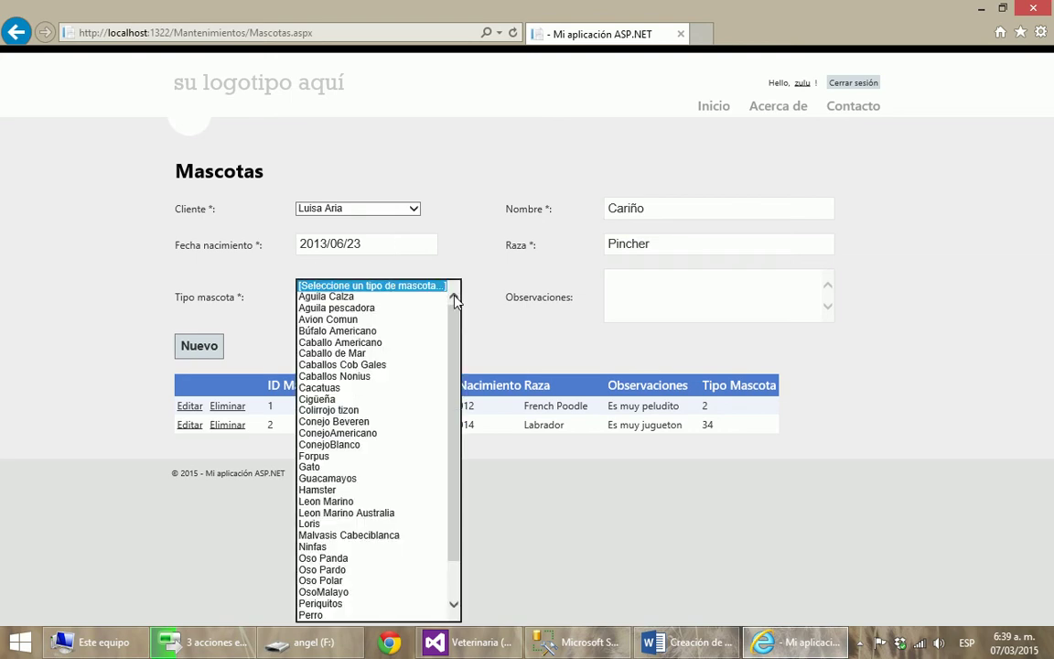
{"action": "key", "text": "p"}
{"action": "key", "text": "Down"}
{"action": "key", "text": "Tab"}
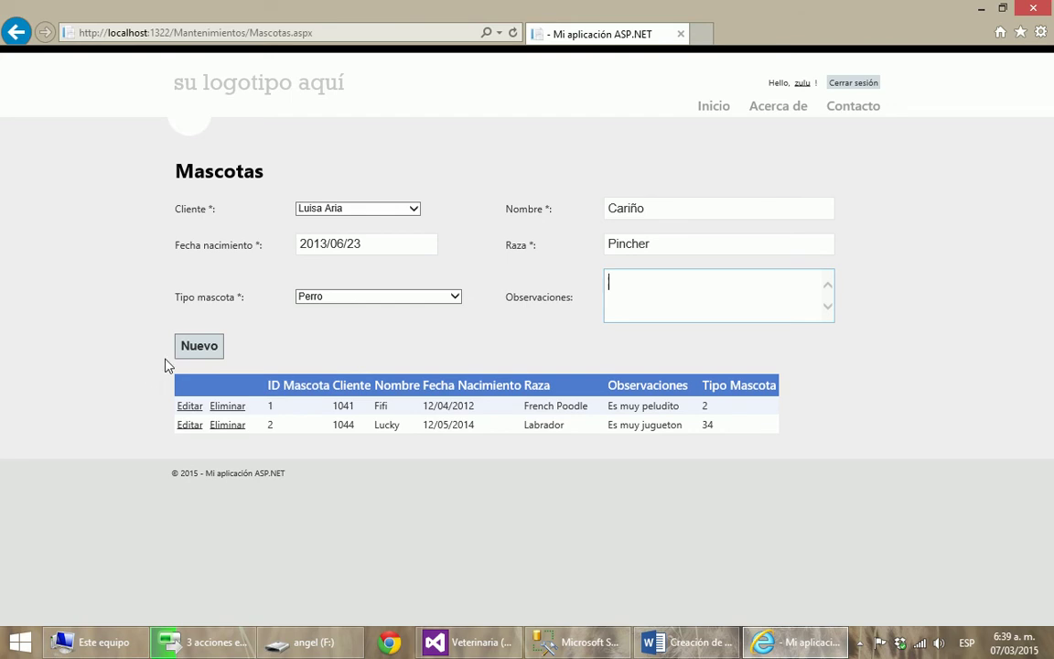
{"action": "left_click", "coordinate": [202, 348]}
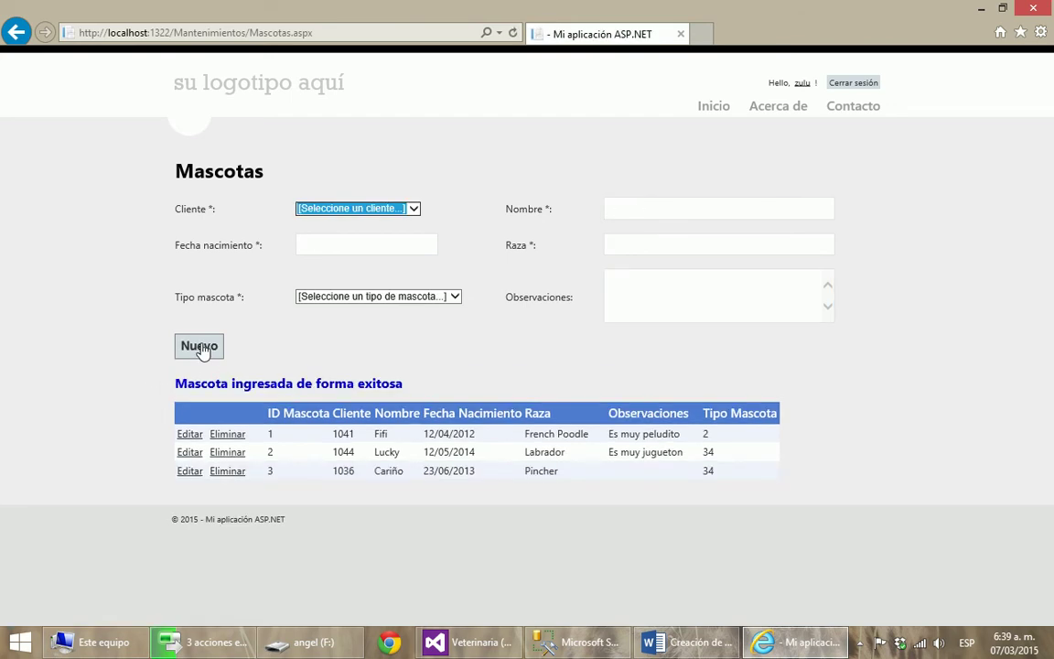
{"action": "left_click_drag", "start_coordinate": [523, 412], "coordinate": [423, 413]}
{"action": "left_click", "coordinate": [439, 430]}
Step: Choose the last listed client for a second pet and enter xxx as the pet's name
{"action": "left_click", "coordinate": [414, 210]}
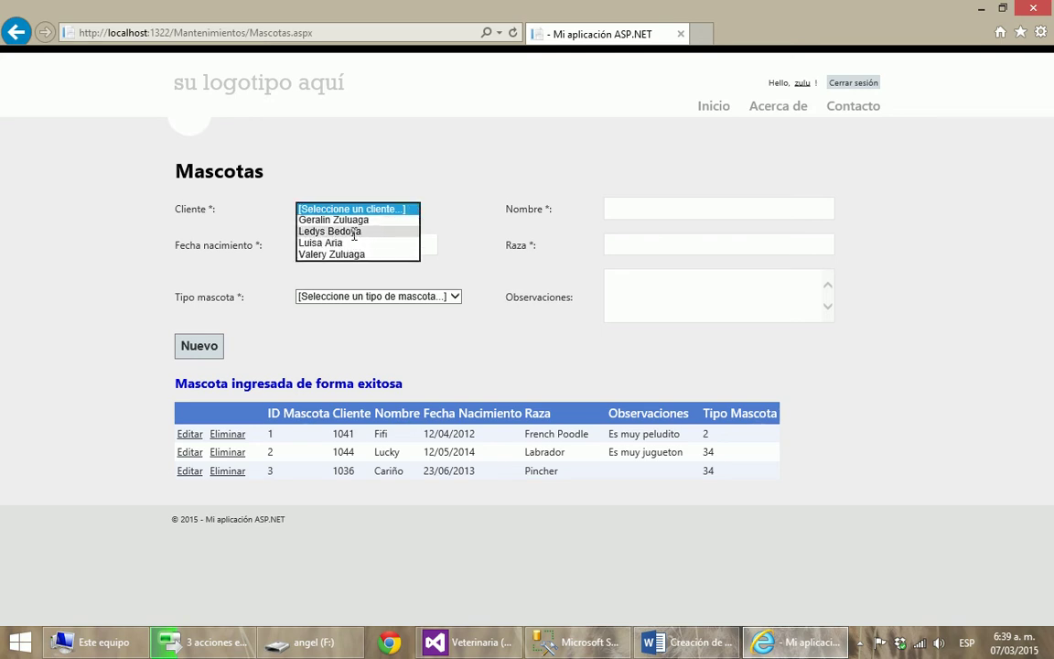
{"action": "left_click", "coordinate": [343, 254]}
{"action": "left_click", "coordinate": [633, 209]}
{"action": "type", "text": "xxx"}
Step: Enter the second pet's birth date in day/month/year format and set the breed to xxx
{"action": "left_click", "coordinate": [402, 245]}
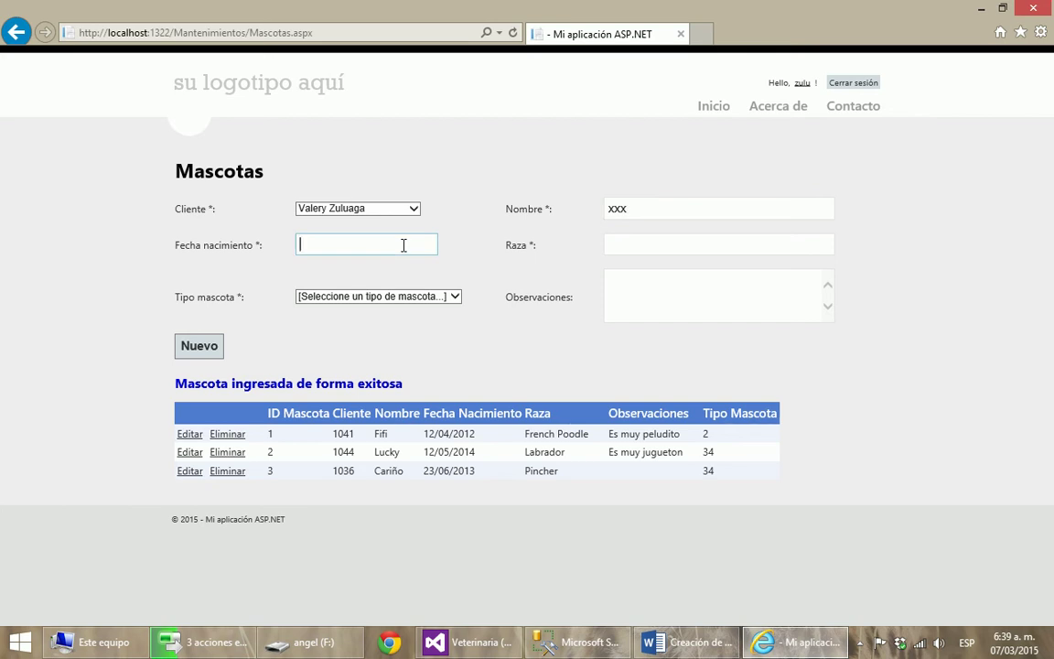
{"action": "type", "text": "01/03/2014"}
{"action": "key", "text": "Tab"}
{"action": "type", "text": "xxx"}
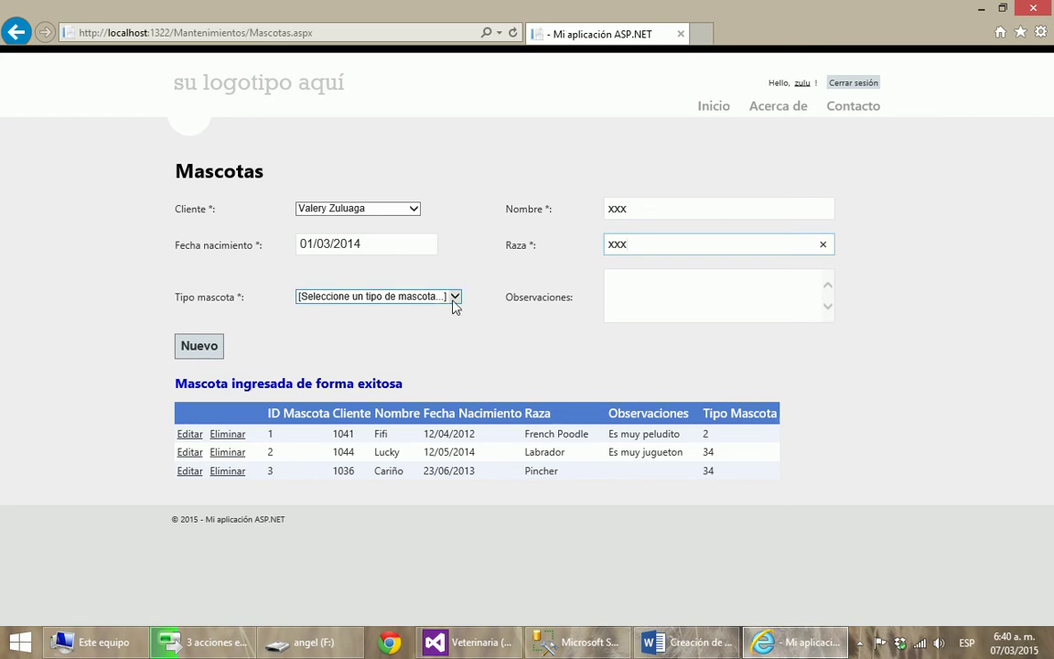
Step: Set the pet type to Búfalo Americano and add the second pet record with empty observations
{"action": "left_click", "coordinate": [449, 300]}
{"action": "left_click", "coordinate": [346, 333]}
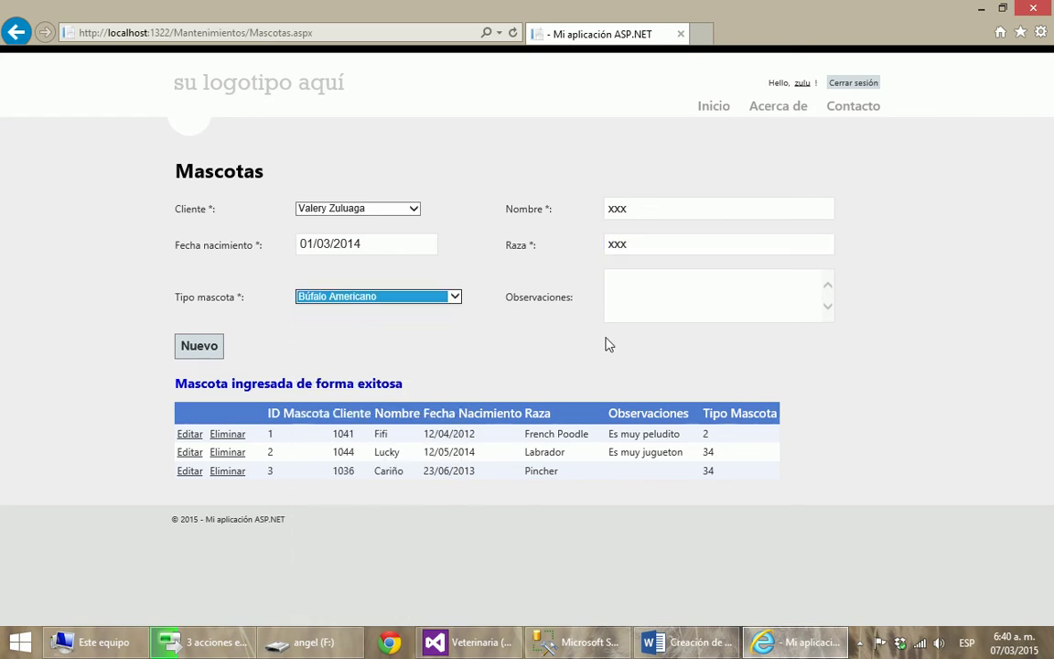
{"action": "left_click", "coordinate": [720, 306]}
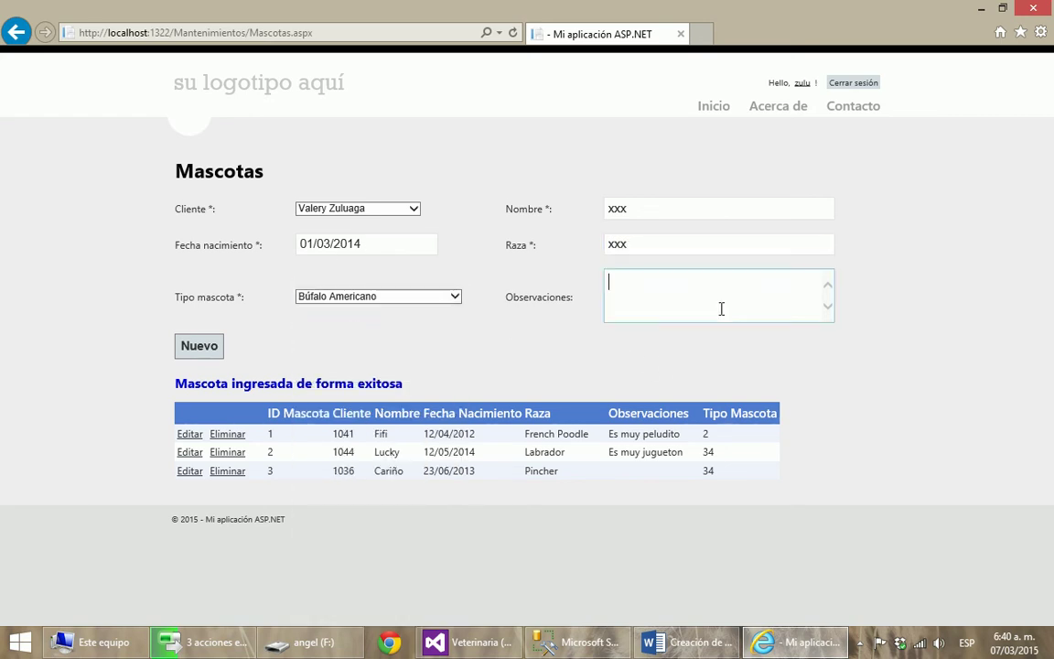
{"action": "left_click", "coordinate": [204, 351]}
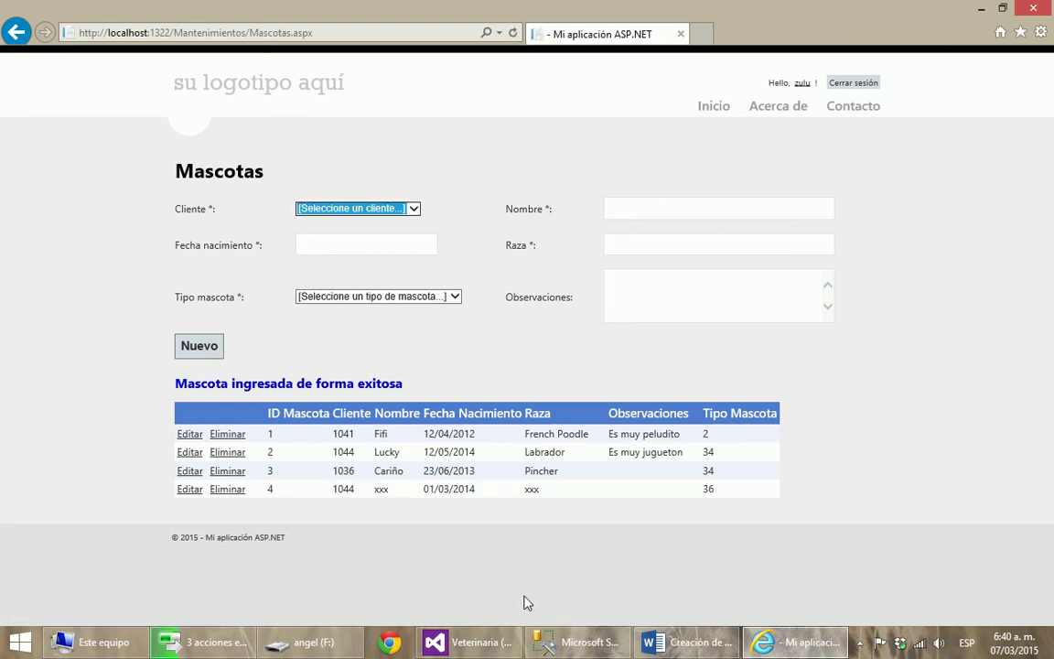
Step: Enter a birth date with an impossible month and day for a third pet, in year/month/day format
{"action": "left_click", "coordinate": [342, 245]}
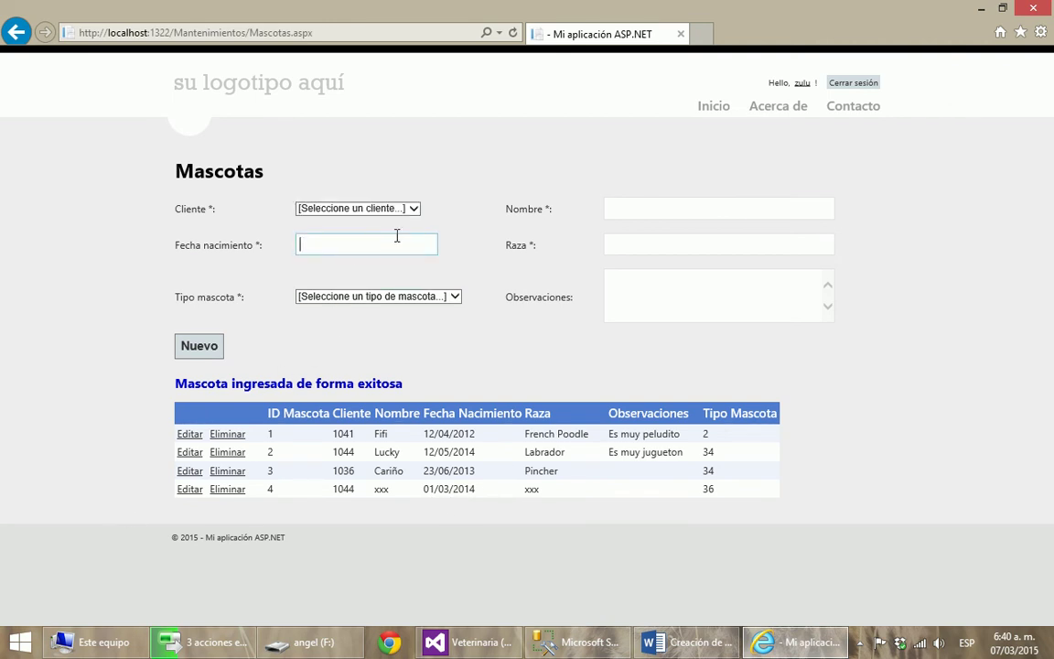
{"action": "type", "text": "2014/15/43"}
{"action": "key", "text": "Tab"}
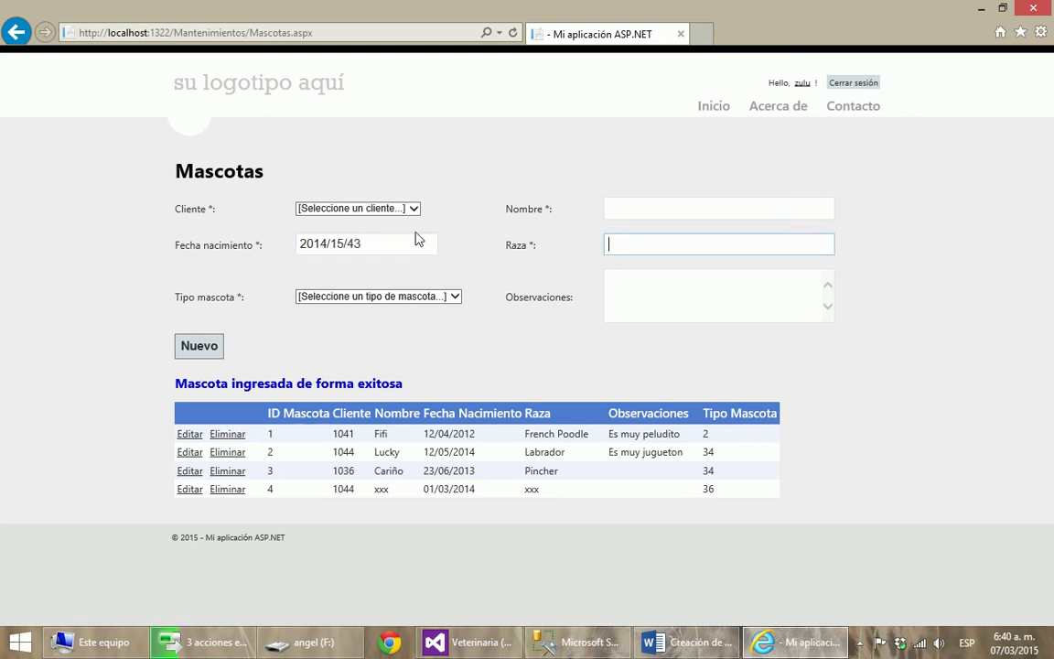
Step: Enter xxx as the third pet's name, breed and observations
{"action": "left_click", "coordinate": [615, 210]}
{"action": "type", "text": "xxx"}
{"action": "left_click", "coordinate": [643, 243]}
{"action": "type", "text": "xxx"}
{"action": "left_click", "coordinate": [646, 299]}
{"action": "type", "text": "xxx"}
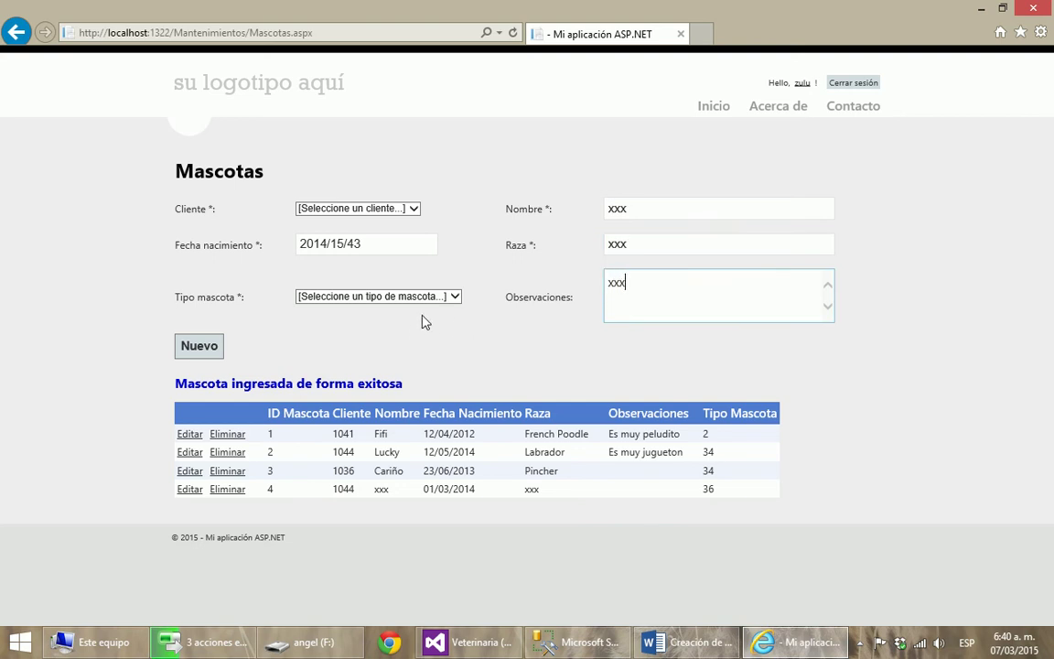
Step: Set the pet type to Búfalo Americano and try to add the third pet without choosing a client
{"action": "left_click", "coordinate": [453, 295]}
{"action": "left_click", "coordinate": [355, 331]}
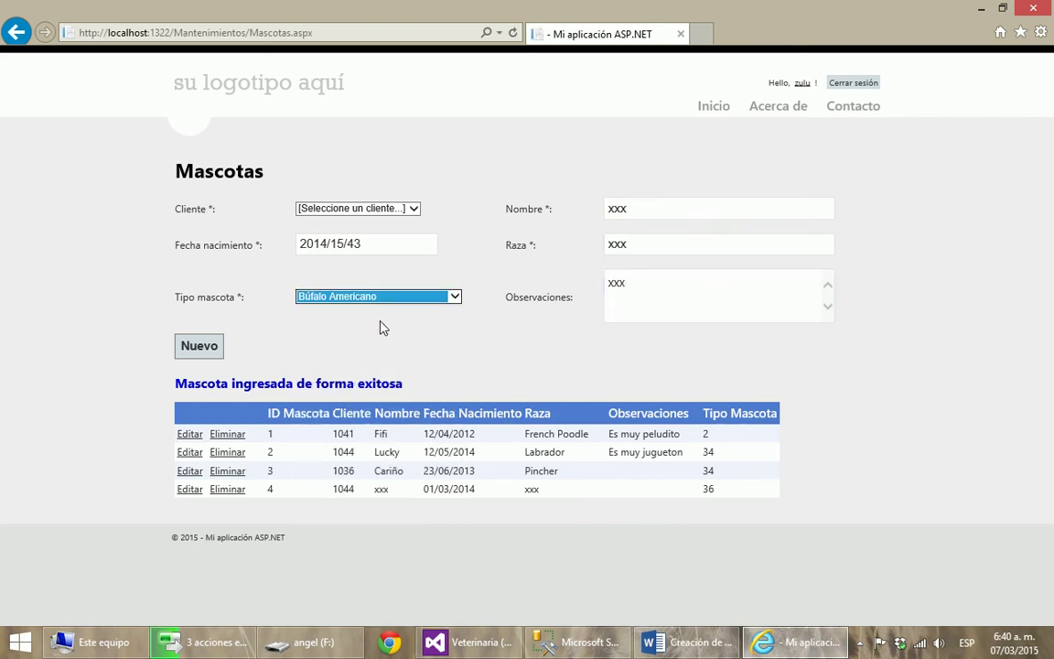
{"action": "left_click", "coordinate": [198, 353]}
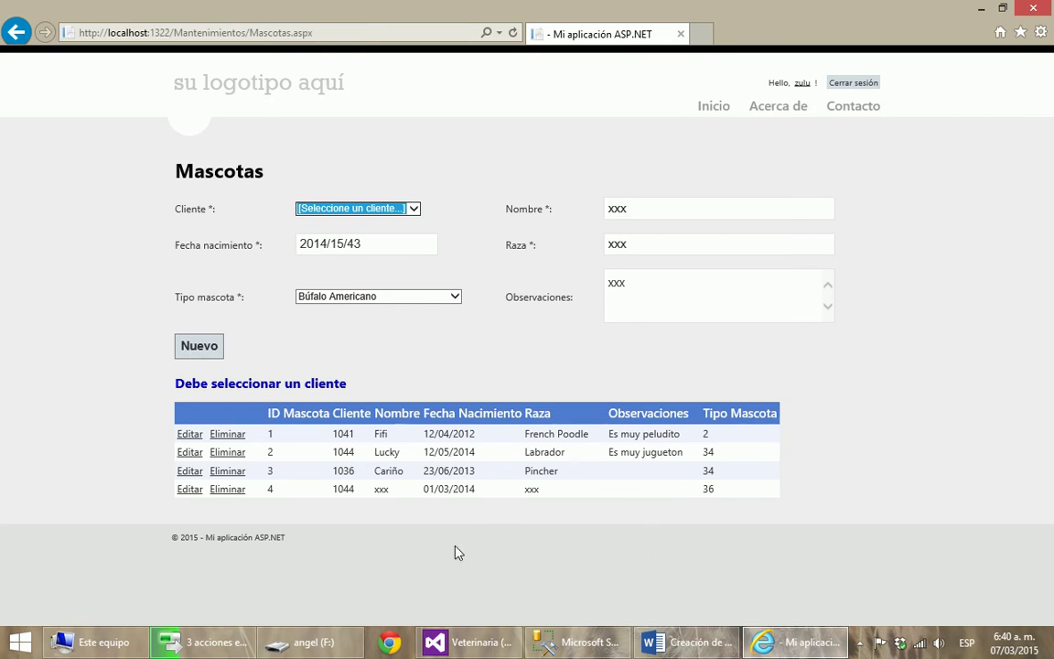
Step: Complete the third pet with the third listed client and the previously used valid day/month/year birth date, and add the record
{"action": "left_click", "coordinate": [414, 210]}
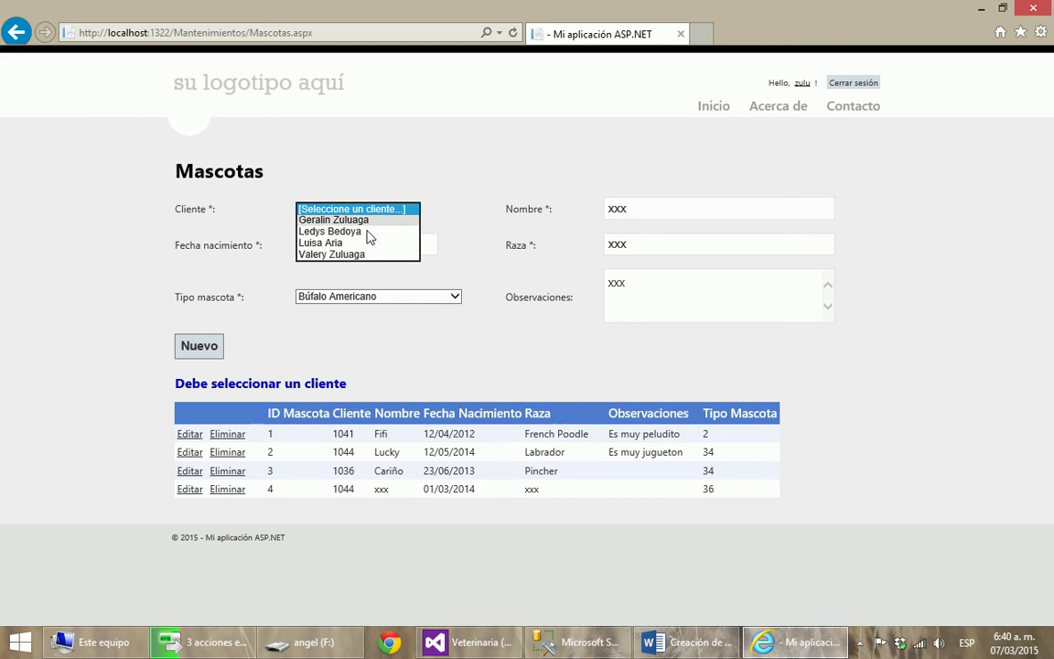
{"action": "left_click", "coordinate": [339, 241]}
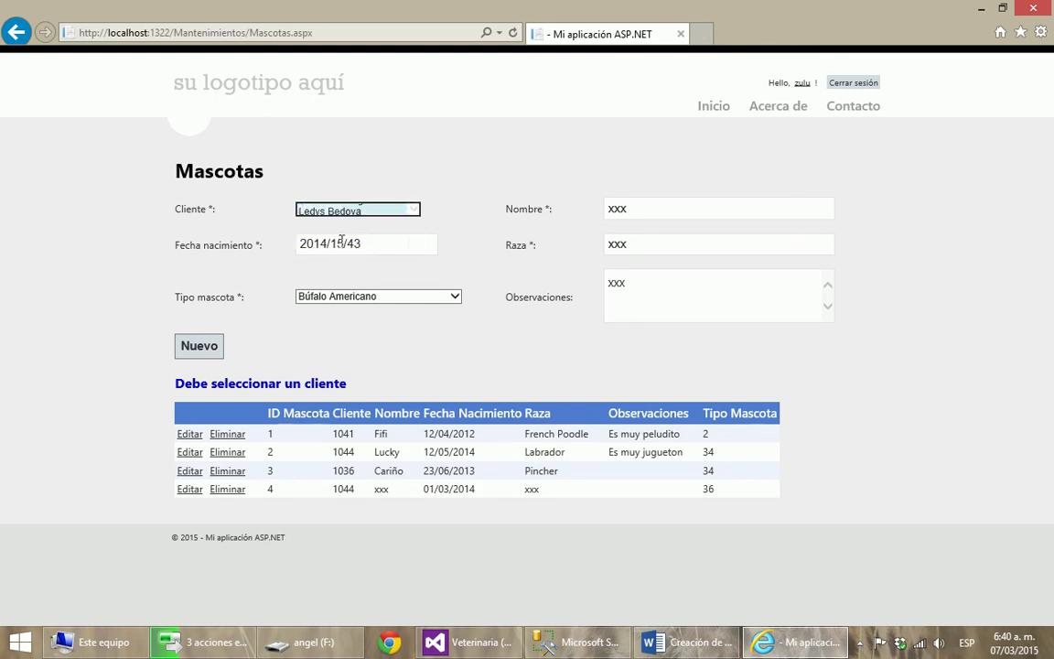
{"action": "left_click", "coordinate": [386, 245]}
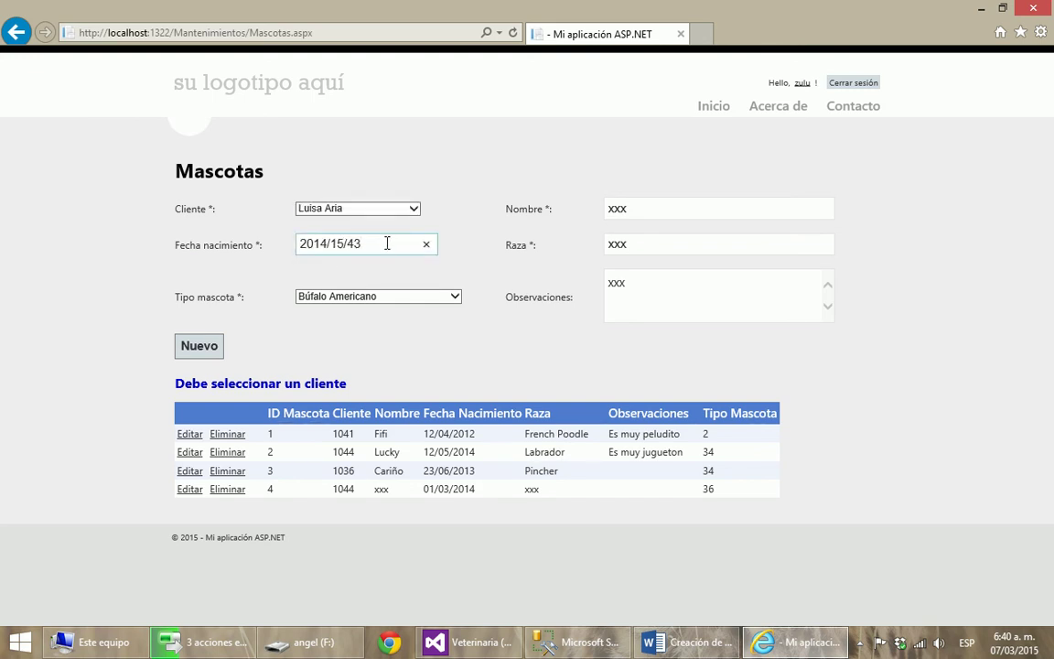
{"action": "left_click_drag", "start_coordinate": [389, 243], "coordinate": [39, 229]}
{"action": "type", "text": "01"}
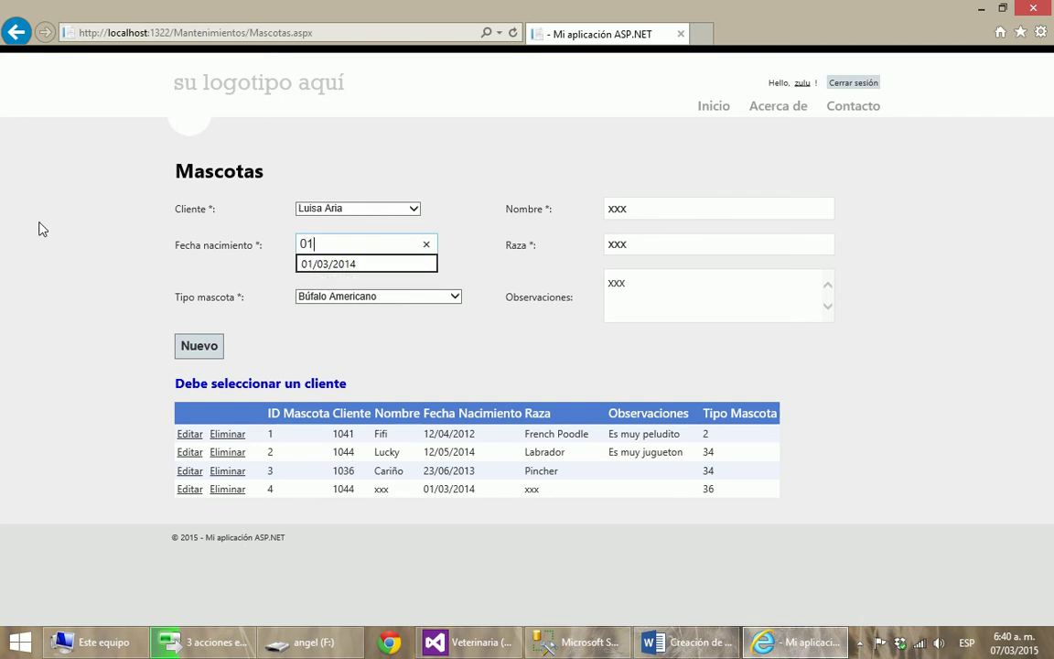
{"action": "key", "text": "Down"}
{"action": "key", "text": "Tab"}
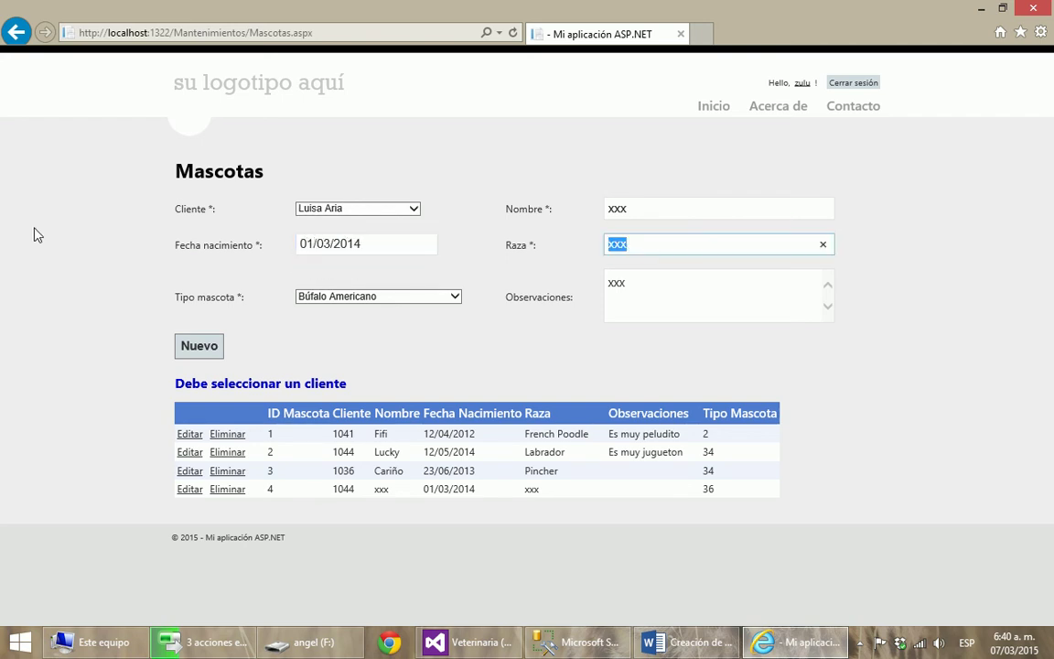
{"action": "left_click", "coordinate": [193, 357]}
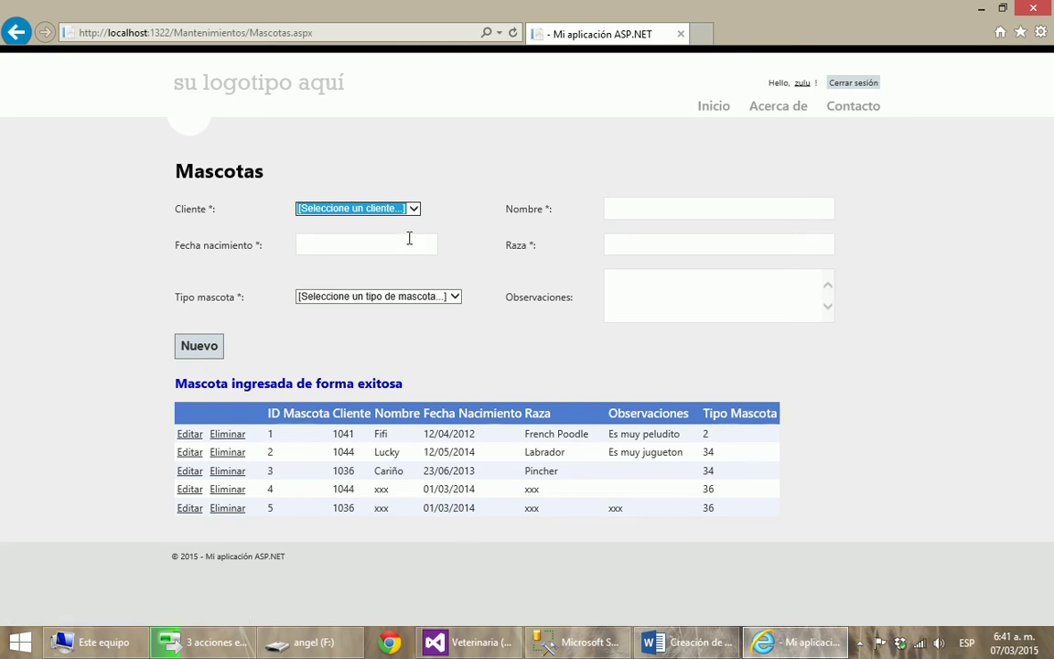
Step: Choose the second listed client for a fourth pet and reuse the earlier birth date with the impossible month and day
{"action": "left_click", "coordinate": [413, 210]}
{"action": "left_click", "coordinate": [370, 232]}
{"action": "left_click", "coordinate": [365, 246]}
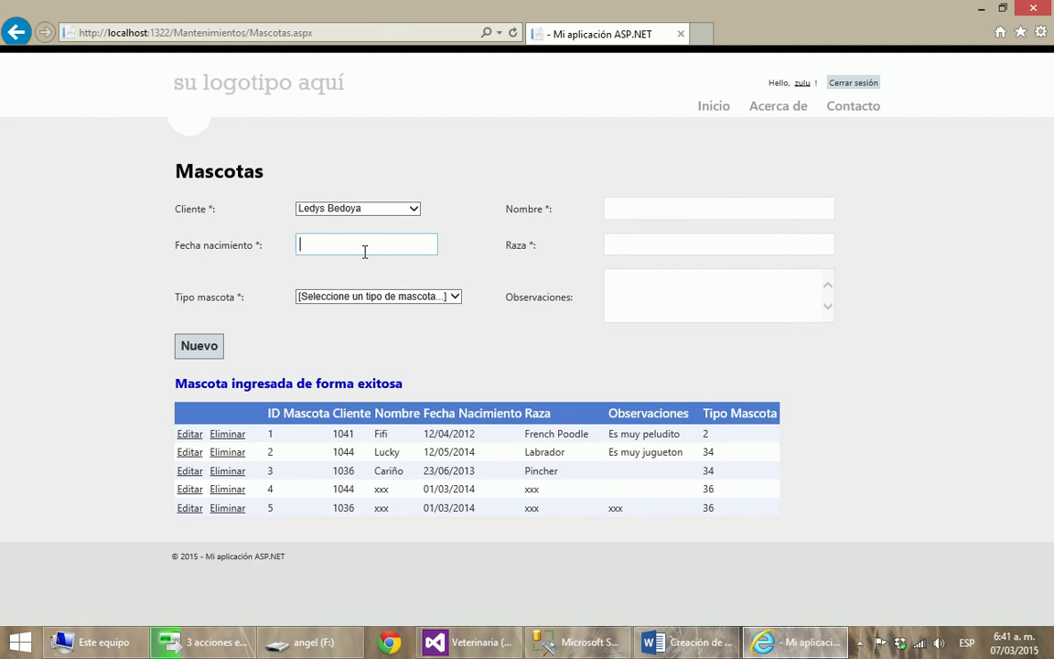
{"action": "left_click", "coordinate": [364, 251]}
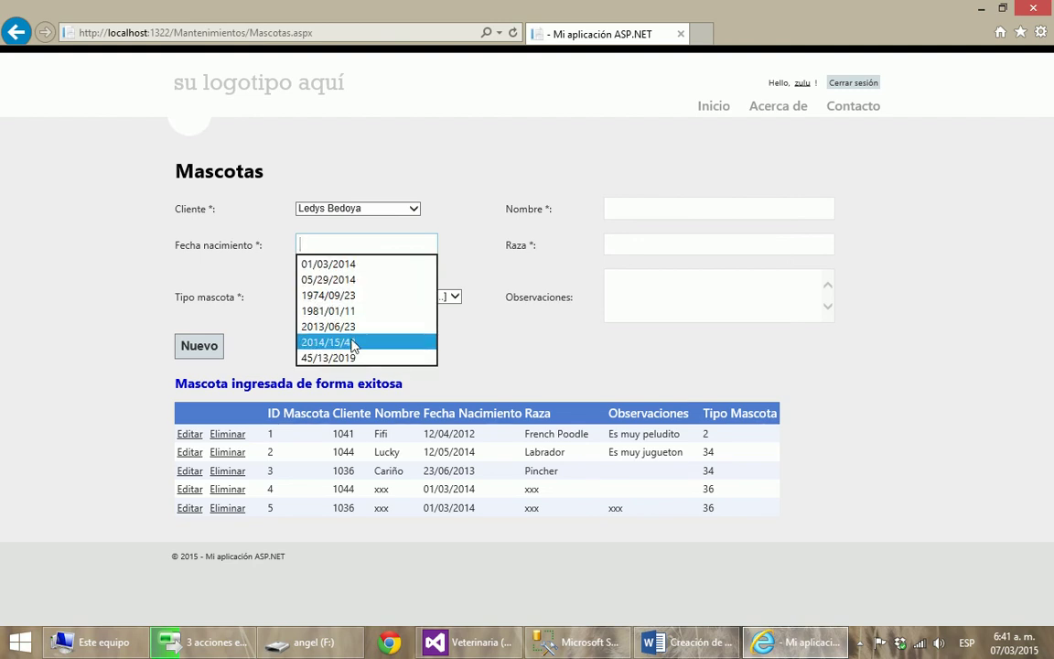
{"action": "left_click", "coordinate": [357, 341]}
Step: Enter yyy as the fourth pet's name, breed and observations
{"action": "left_click", "coordinate": [636, 208]}
{"action": "type", "text": "yyy"}
{"action": "left_click", "coordinate": [677, 242]}
{"action": "type", "text": "yyy"}
{"action": "left_click", "coordinate": [675, 287]}
{"action": "type", "text": "yyy"}
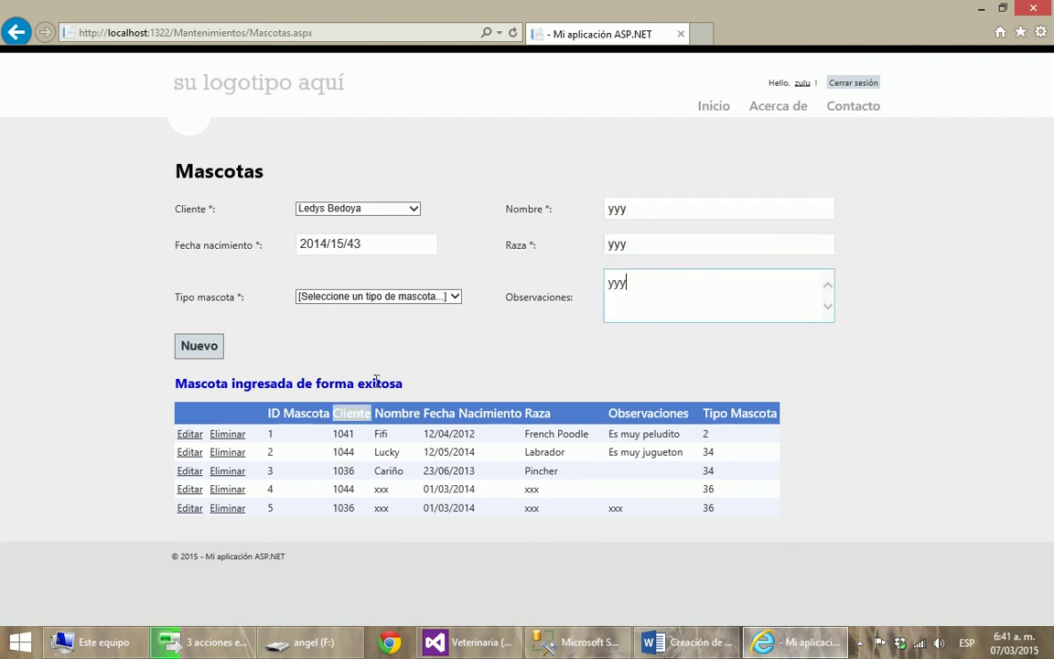
Step: Set the pet type to Aguila pescadora and try to add the fourth pet with the invalid birth date
{"action": "left_click", "coordinate": [454, 297]}
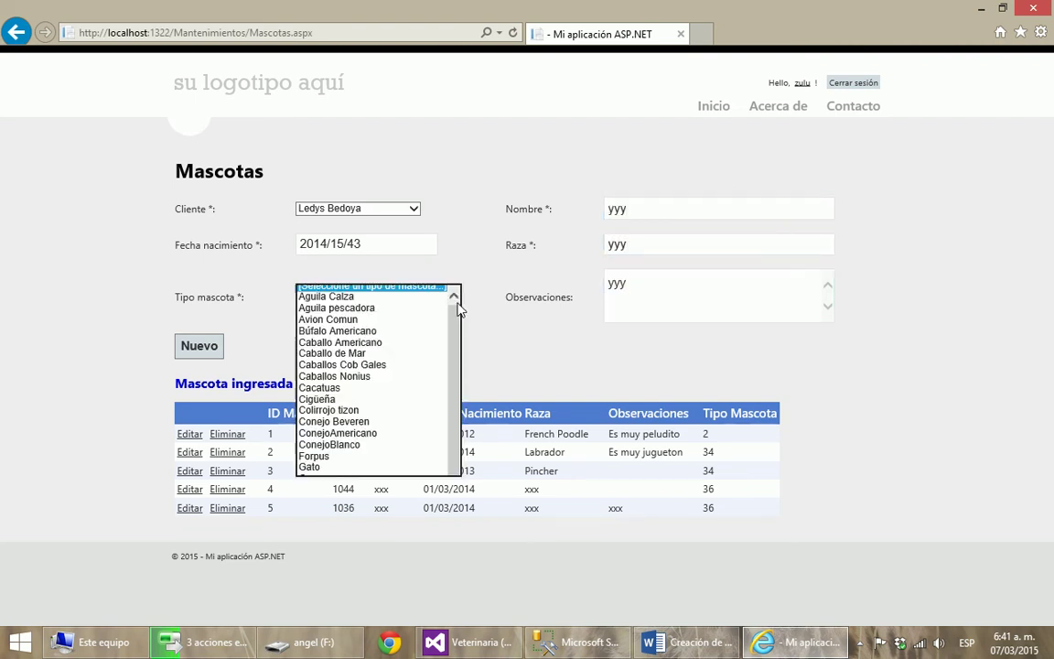
{"action": "left_click", "coordinate": [369, 308]}
{"action": "left_click", "coordinate": [201, 356]}
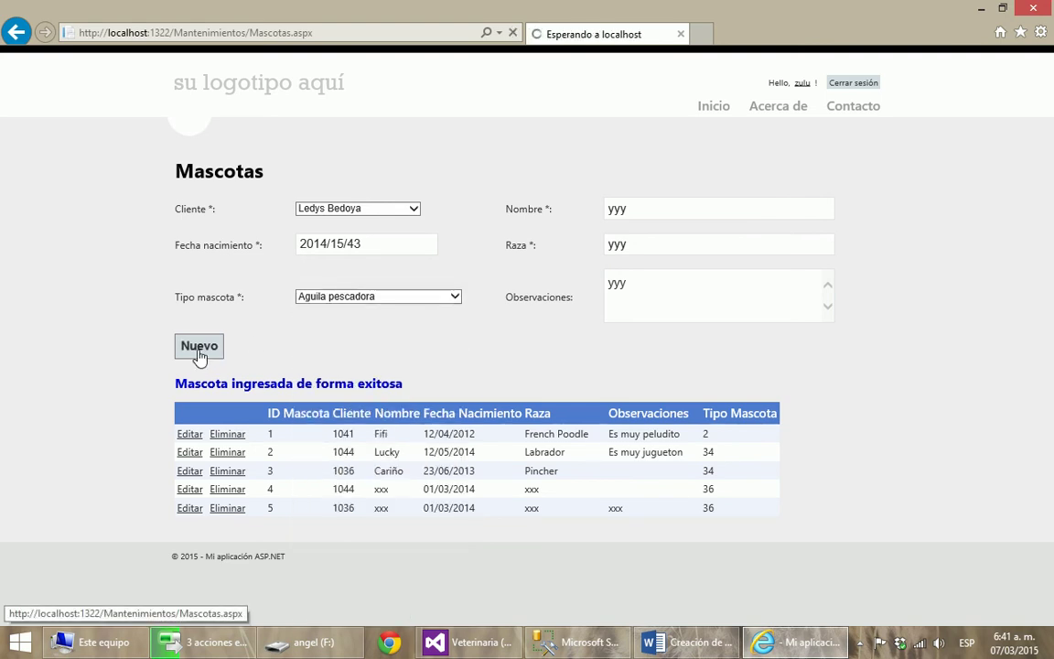
Step: Switch to Visual Studio, dismiss the FormatException details over the InsertMascota call and stop debugging
{"action": "key", "text": "alt+Tab"}
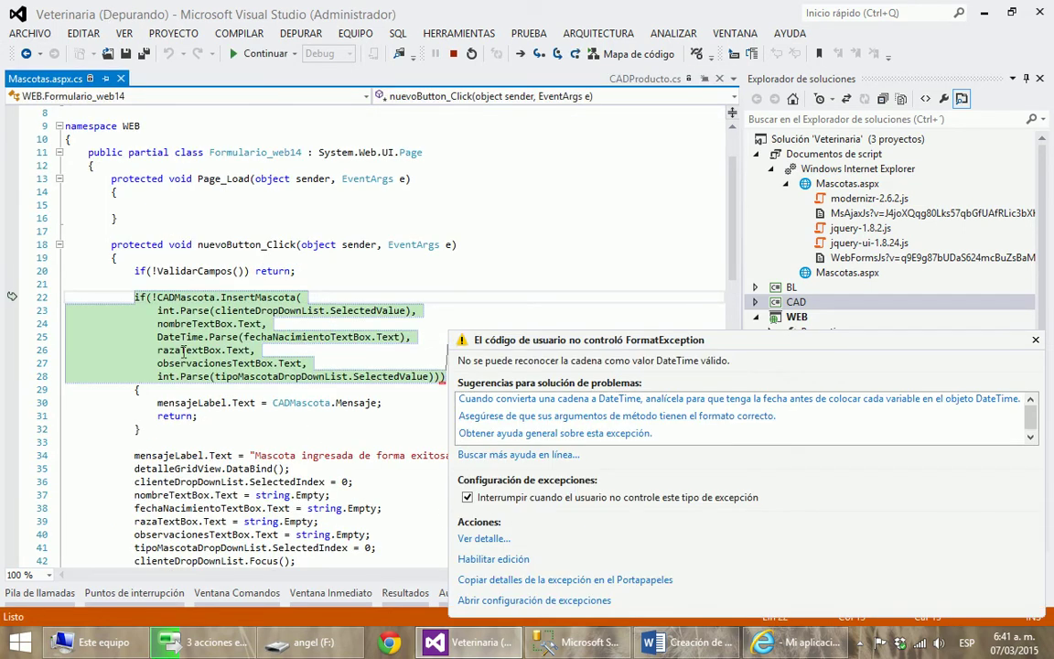
{"action": "scroll", "coordinate": [259, 297], "scroll_direction": "up", "scroll_amount": 1}
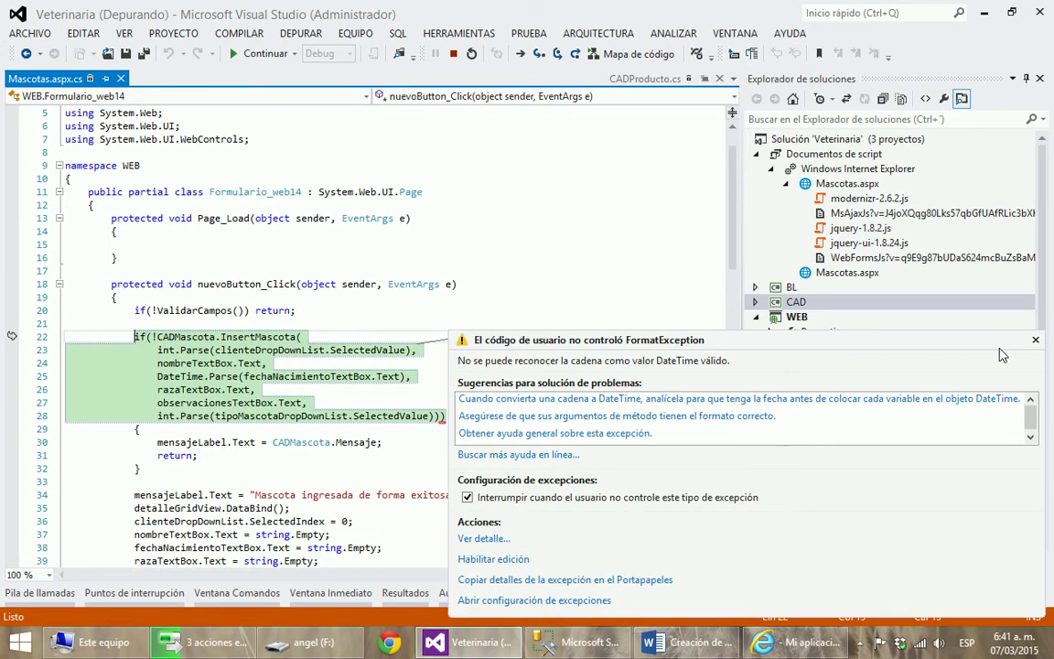
{"action": "key", "text": "Escape"}
{"action": "scroll", "coordinate": [471, 107], "scroll_direction": "down", "scroll_amount": 2}
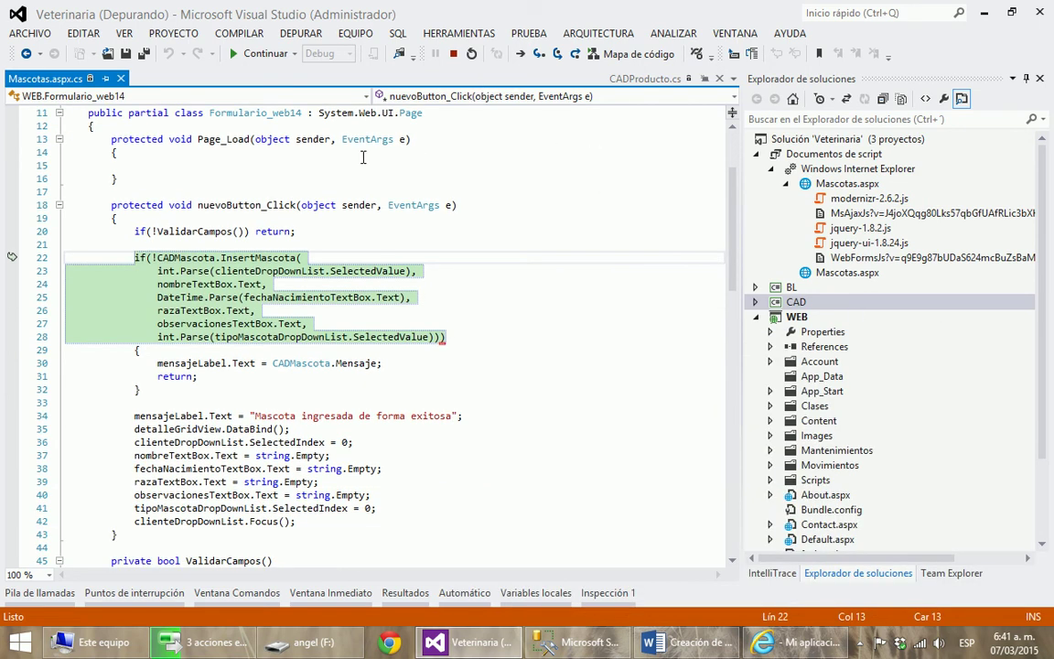
{"action": "left_click", "coordinate": [451, 55]}
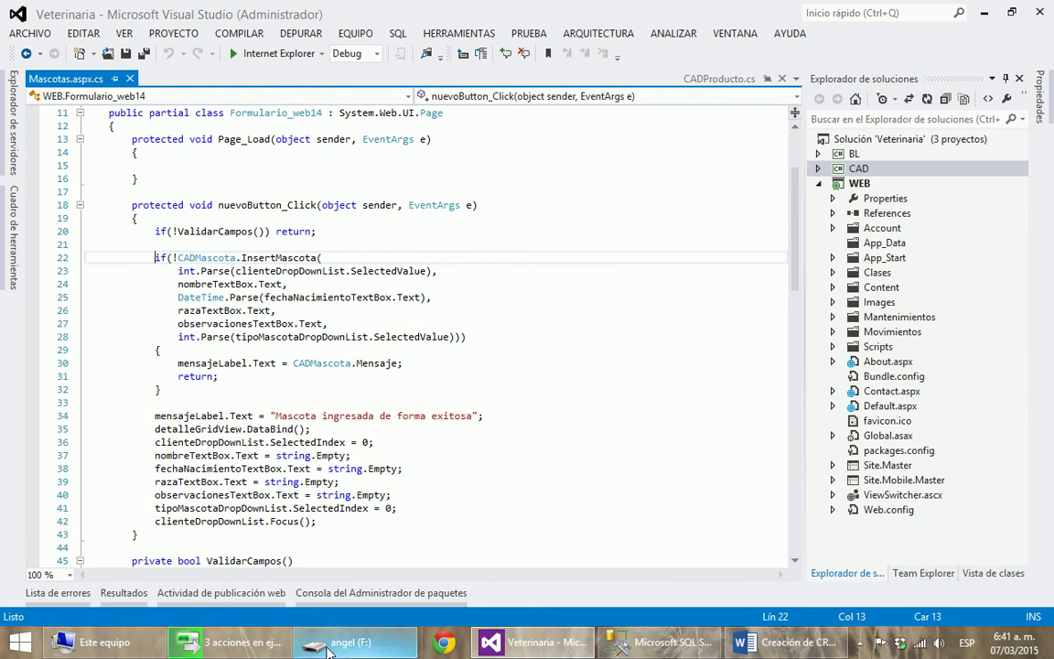
Step: Set the editor zoom for the Mascotas.aspx.cs code to 150 %
{"action": "left_click", "coordinate": [64, 575]}
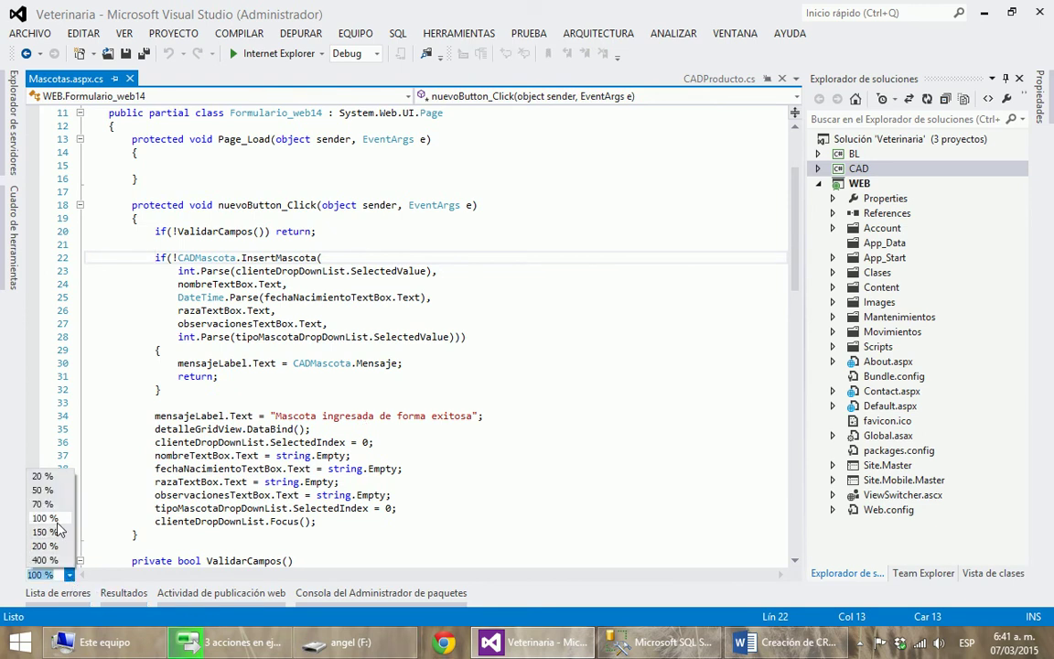
{"action": "left_click", "coordinate": [48, 531]}
{"action": "scroll", "coordinate": [558, 436], "scroll_direction": "right", "scroll_amount": 4}
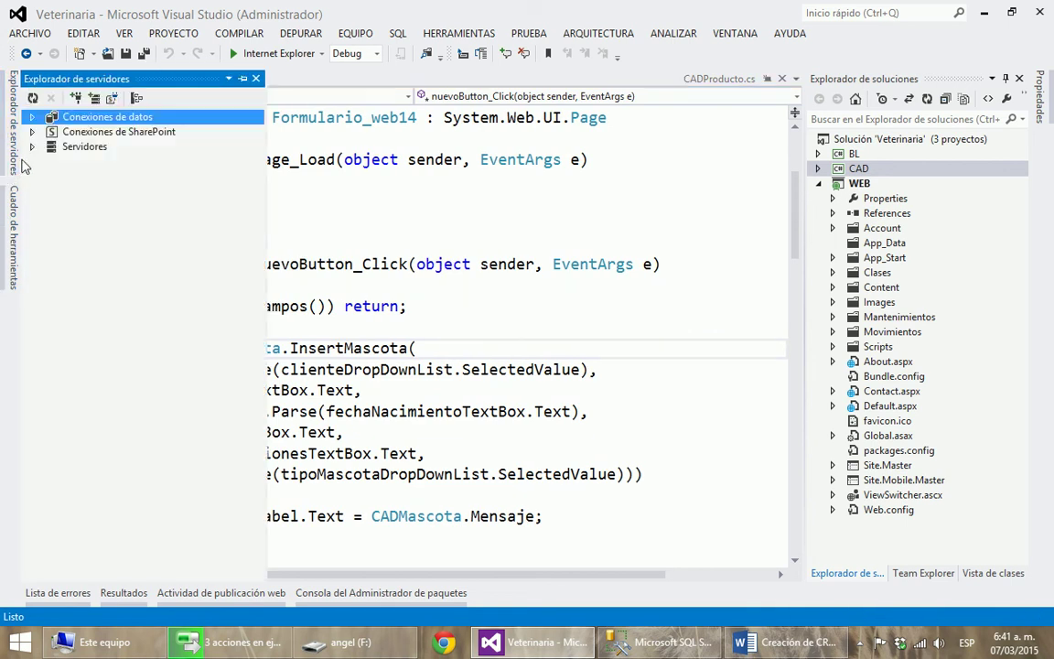
{"action": "left_click", "coordinate": [482, 179]}
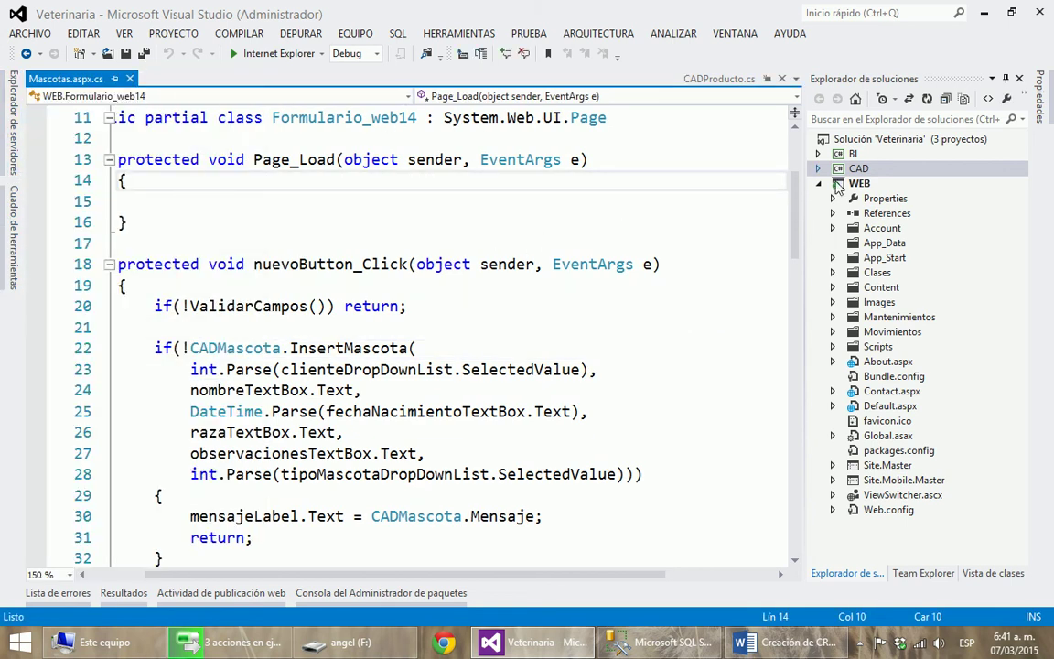
{"action": "scroll", "coordinate": [777, 302], "scroll_direction": "left", "scroll_amount": 1}
Step: Open Mascotas.aspx from the WEB project's Mantenimientos folder
{"action": "left_click", "coordinate": [832, 318]}
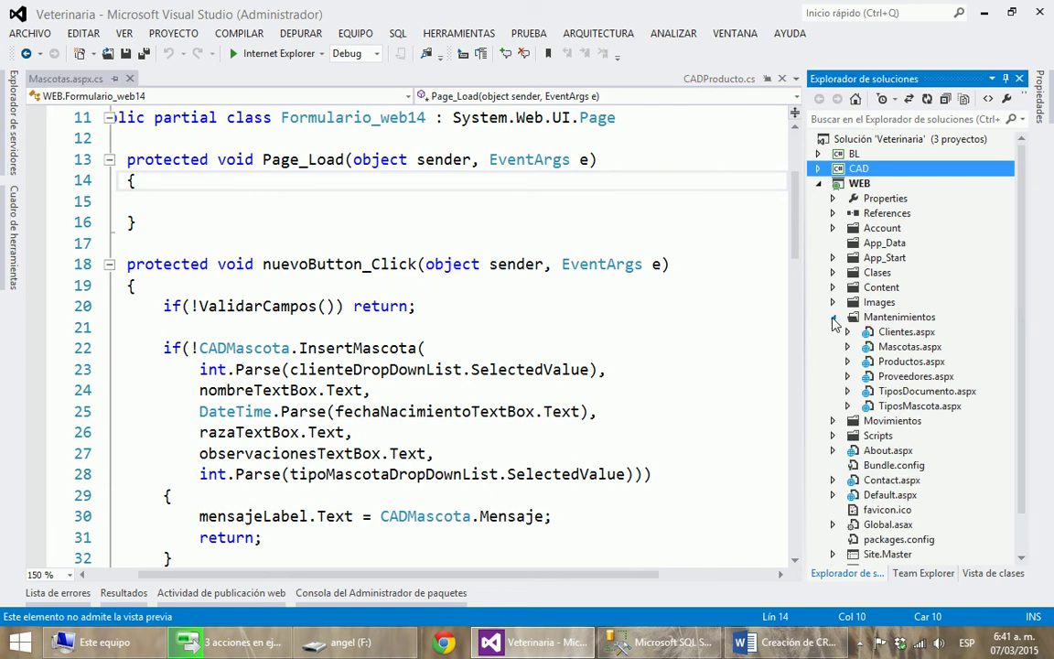
{"action": "left_click", "coordinate": [908, 348]}
{"action": "double_click", "coordinate": [909, 353]}
Step: Keep the server explorer and toolbox group docked open, and show the toolbox's standard controls
{"action": "left_click", "coordinate": [13, 137]}
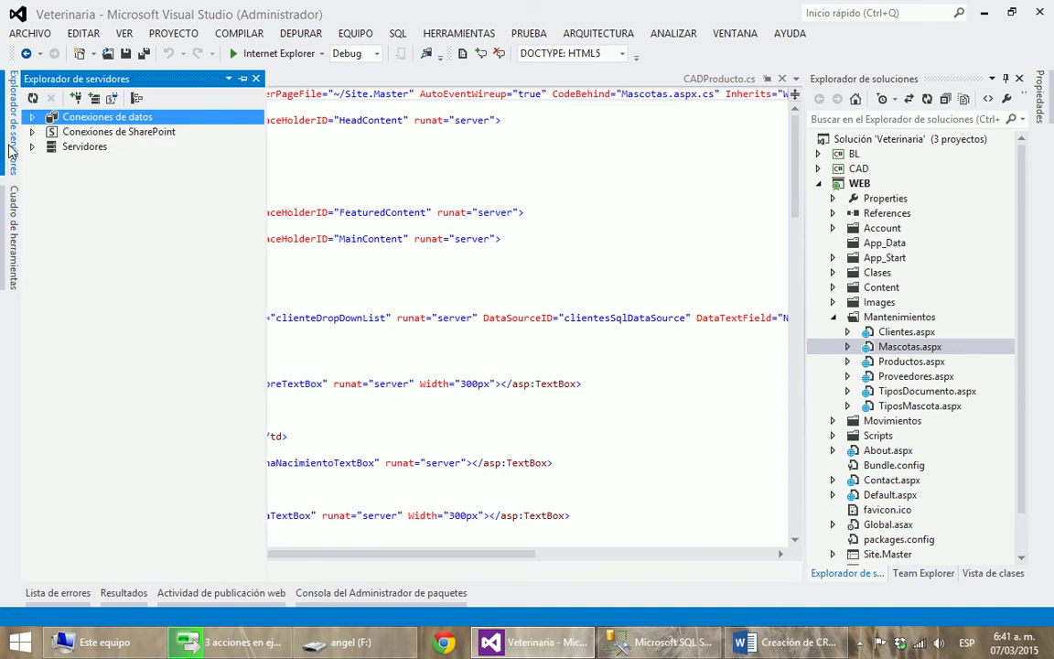
{"action": "left_click", "coordinate": [243, 79]}
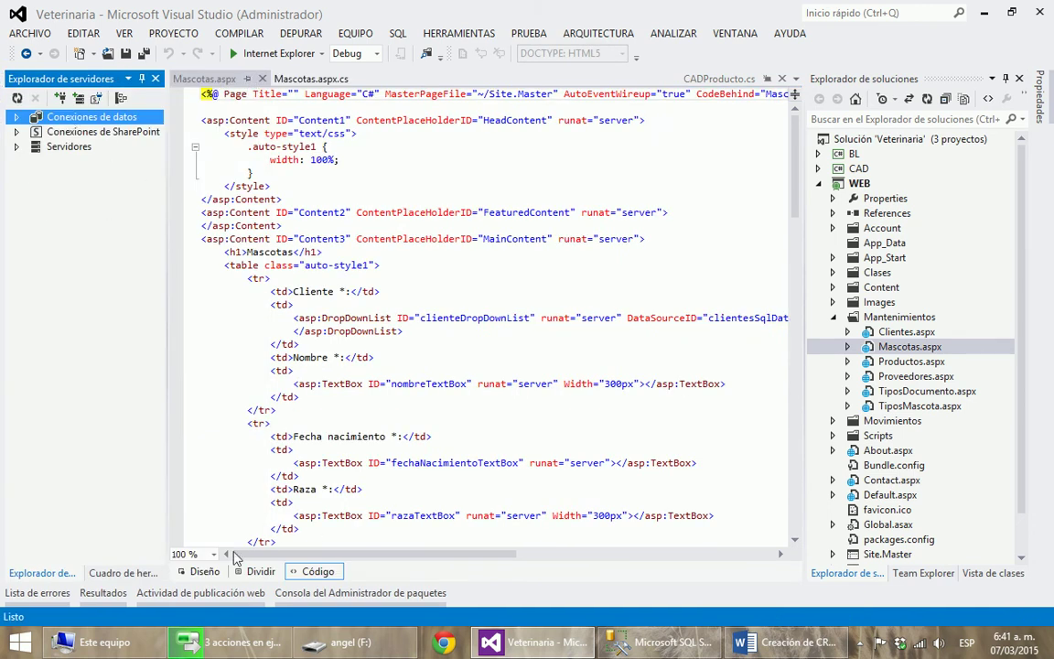
{"action": "left_click", "coordinate": [123, 572]}
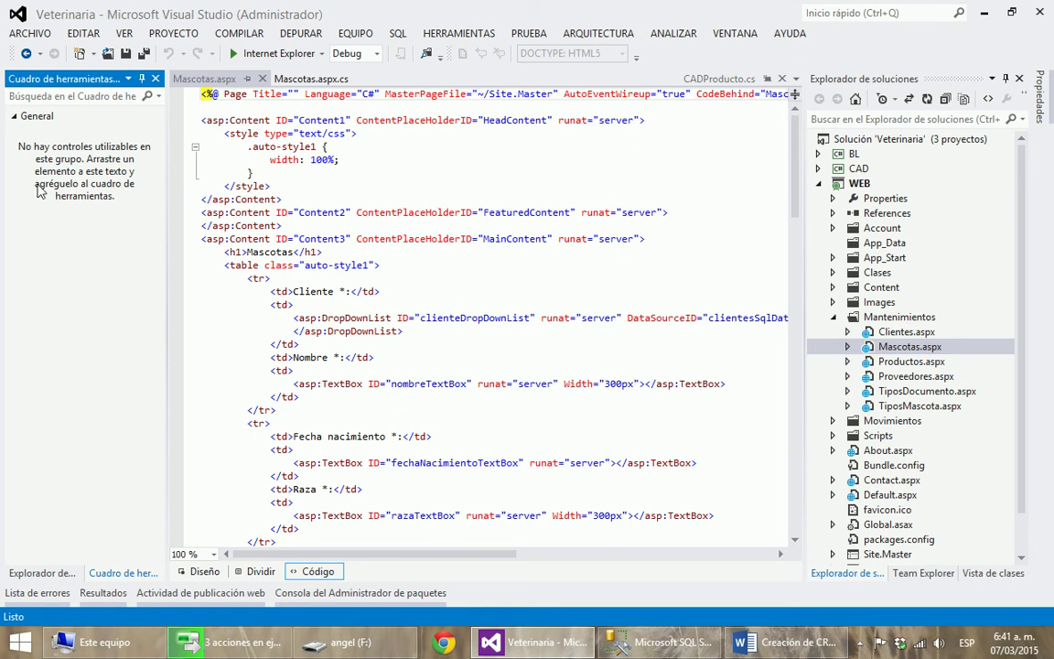
{"action": "left_click", "coordinate": [85, 94]}
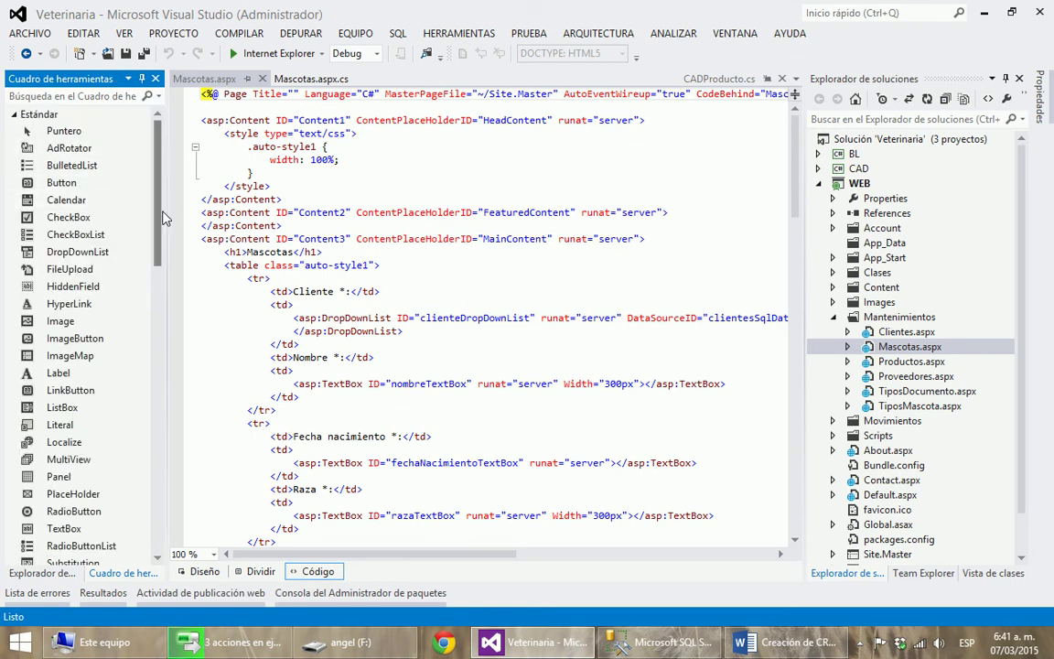
{"action": "mouse_move", "coordinate": [165, 217]}
{"action": "left_mouse_down"}
{"action": "mouse_move", "coordinate": [164, 249]}
{"action": "mouse_move", "coordinate": [165, 212]}
{"action": "left_mouse_up"}
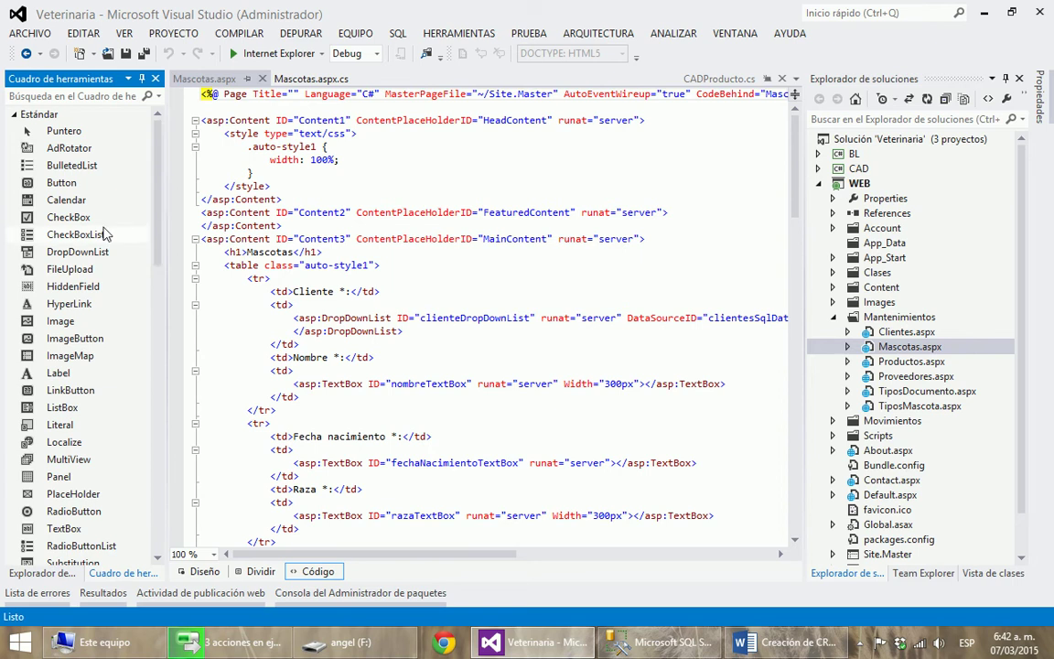
Step: Select the standard Calendar control in the toolbox and collapse the WEB project's Mantenimientos folder
{"action": "left_click", "coordinate": [60, 201]}
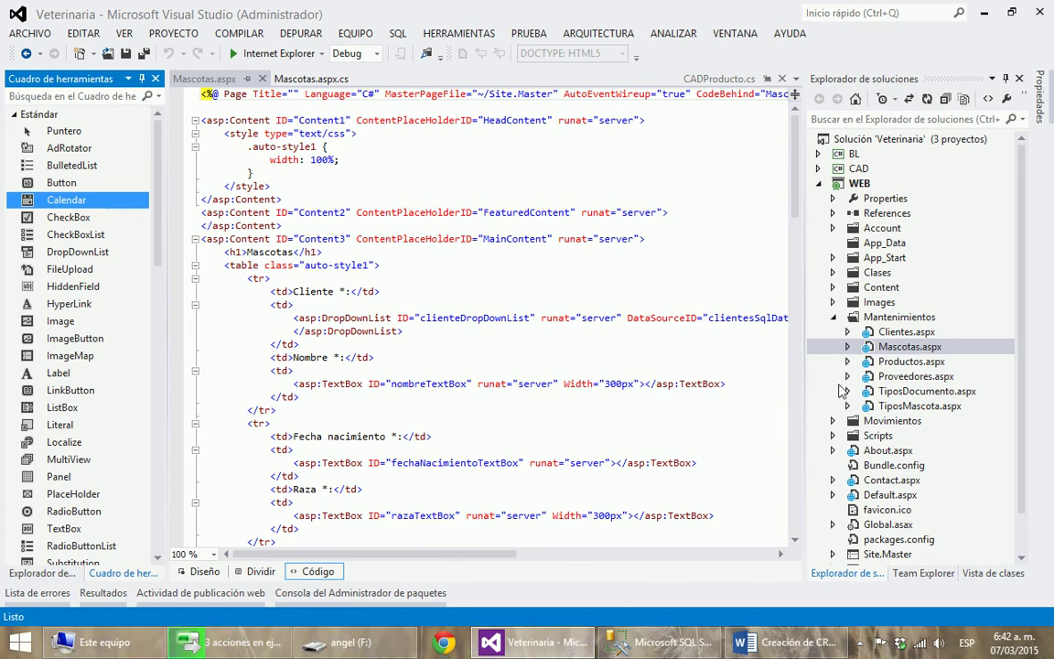
{"action": "left_click", "coordinate": [833, 317]}
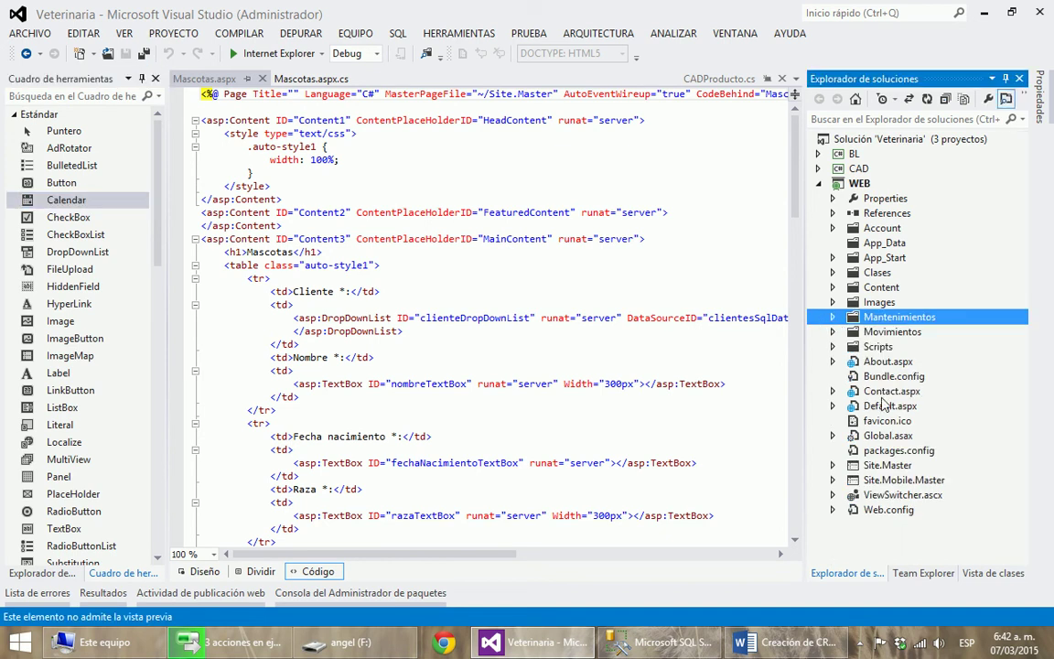